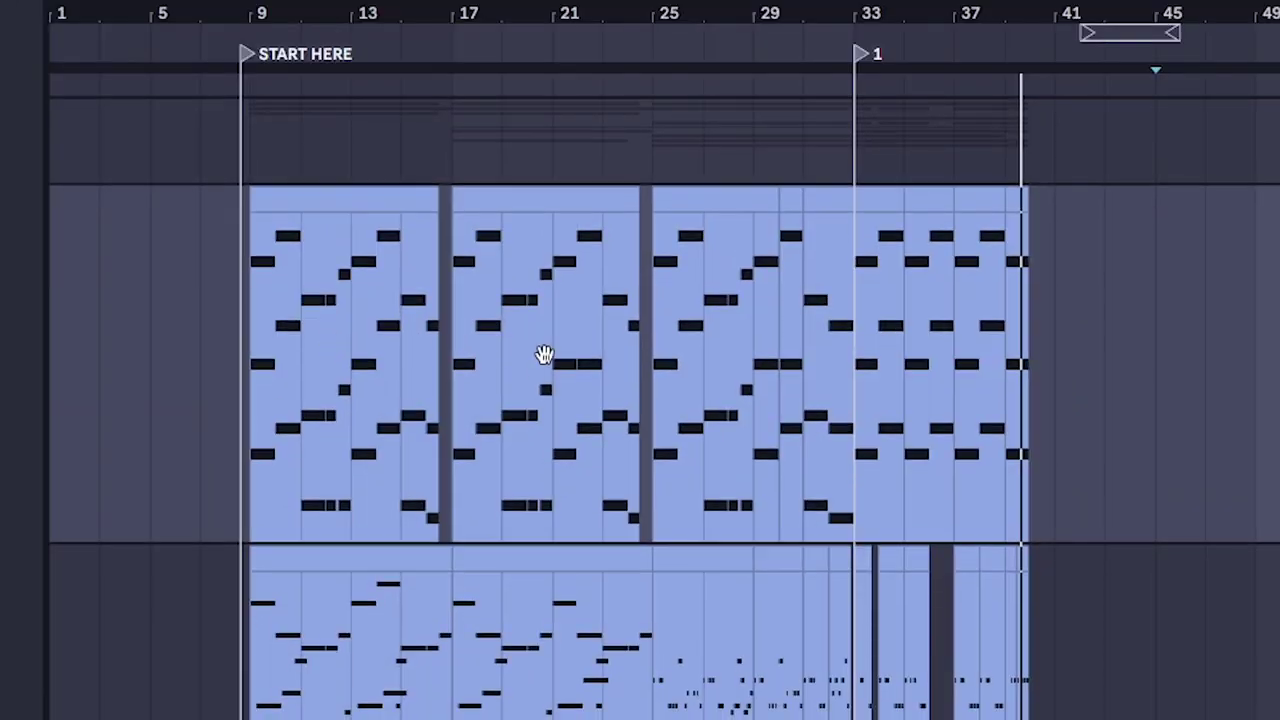
# Scroll the arrangement up to bring the intro chord clip into view
pyautogui.scroll(10, 243, 386)
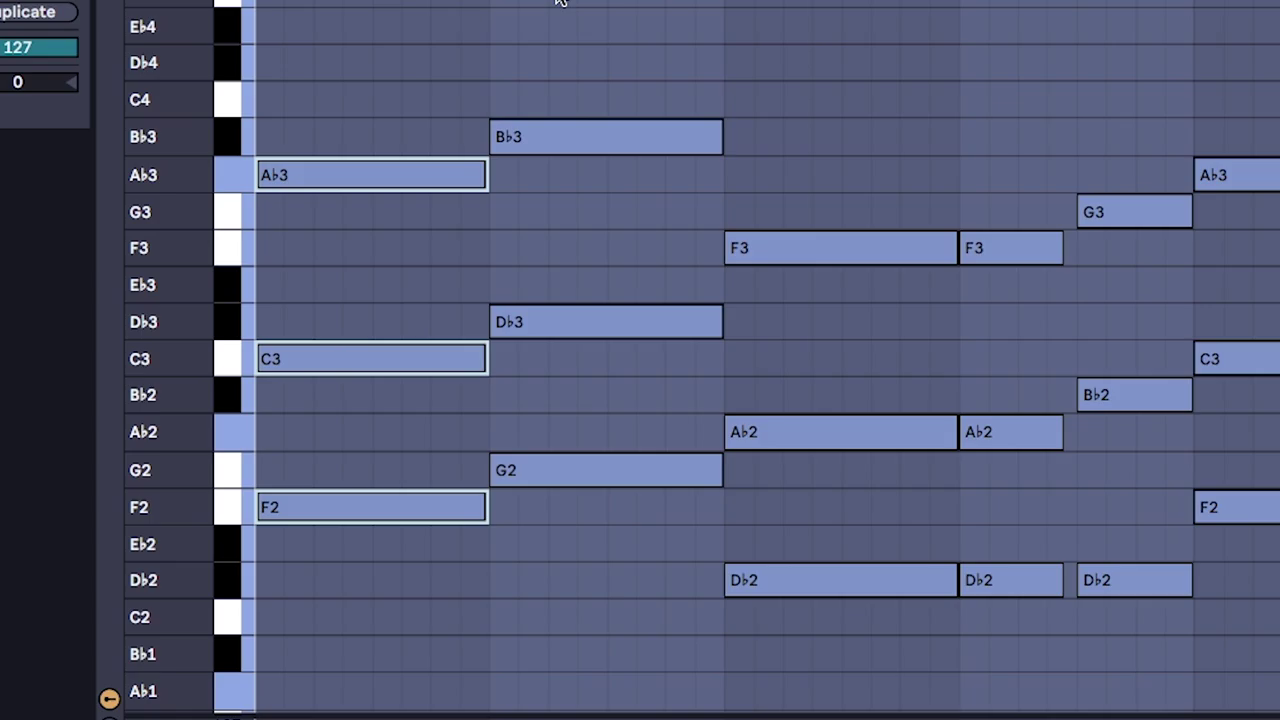
# Move the second chord's Db3 note up a semitone to Eb3, then play the edited chords
pyautogui.press('space')
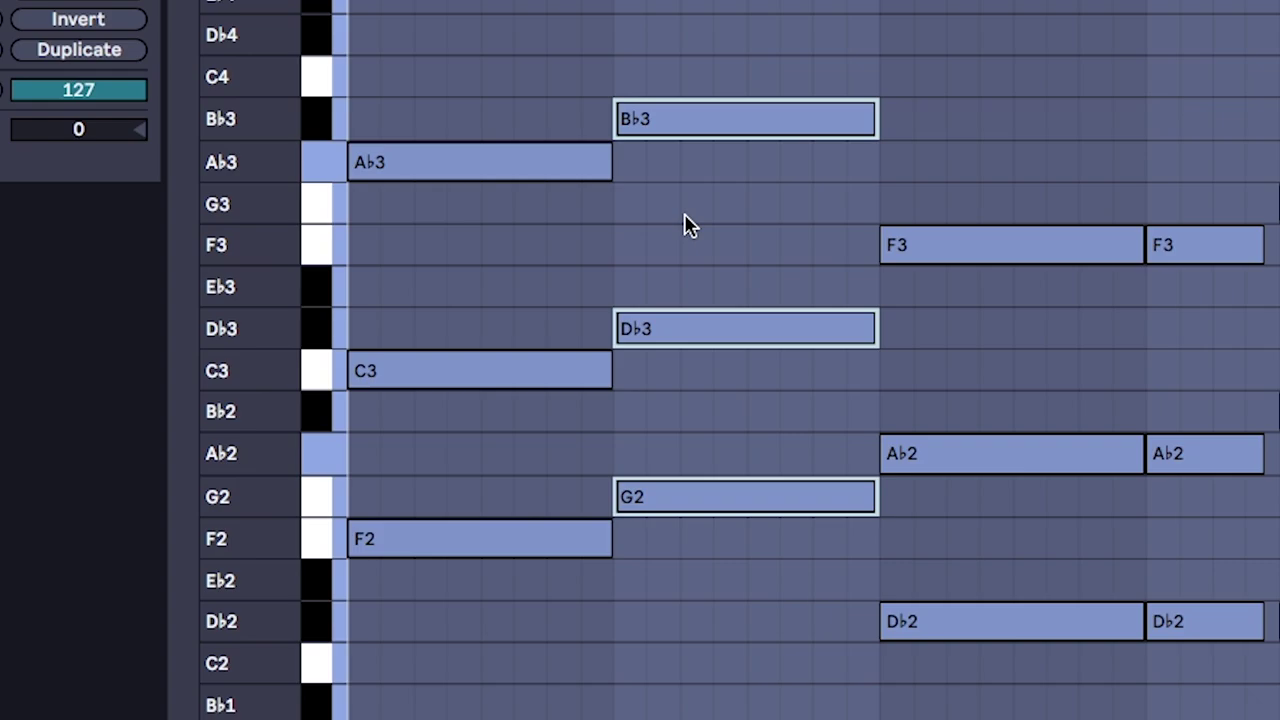
pyautogui.click(680, 292)
pyautogui.click(670, 331)
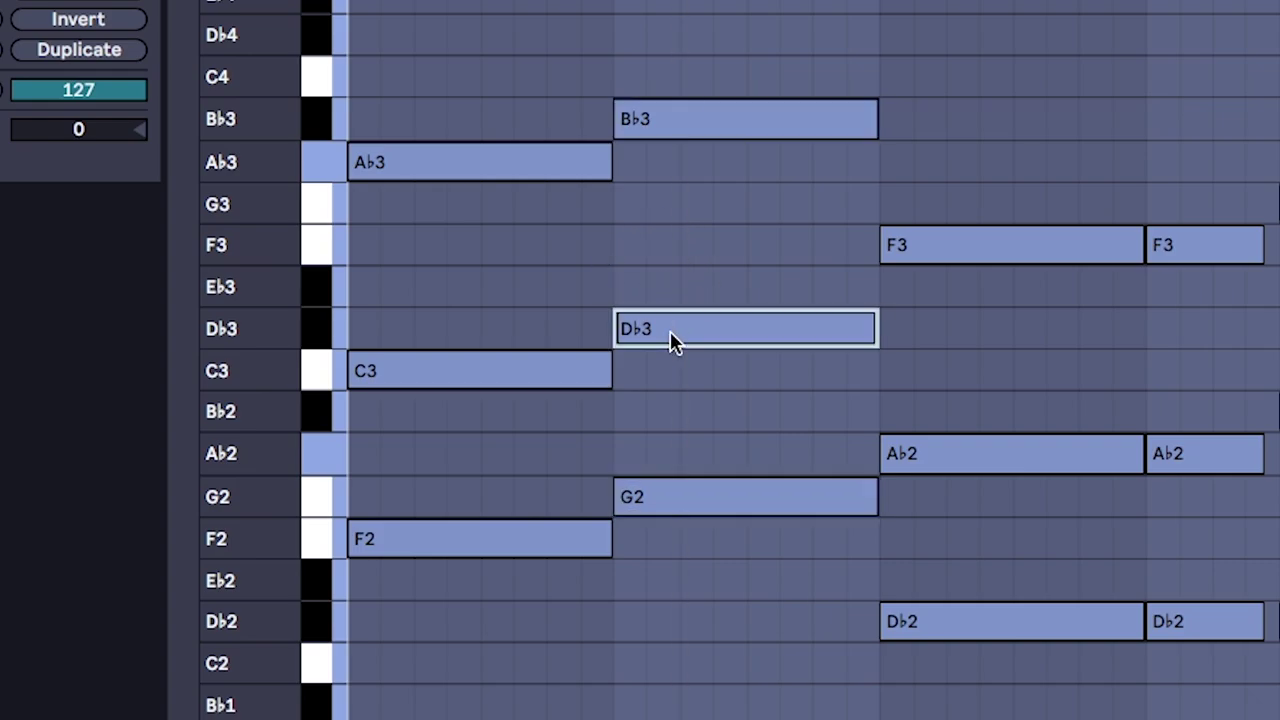
pyautogui.moveTo(670, 331); pyautogui.dragTo(670, 305)
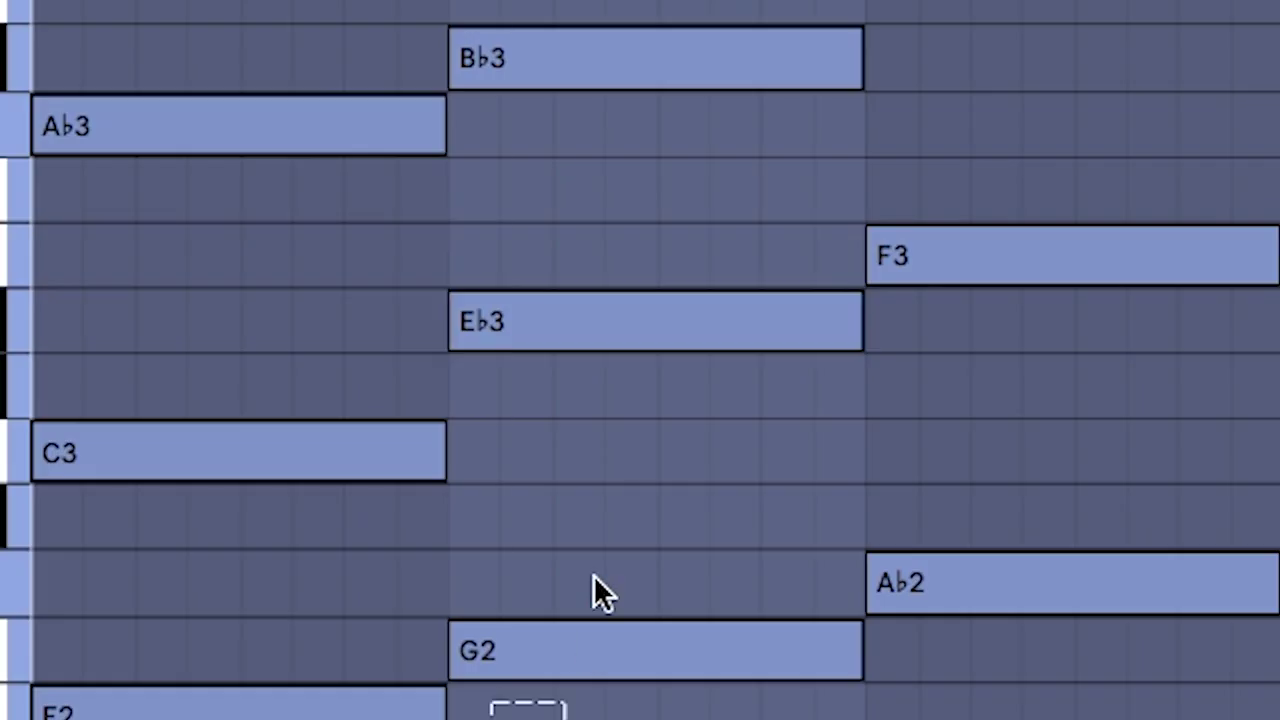
pyautogui.press('space')
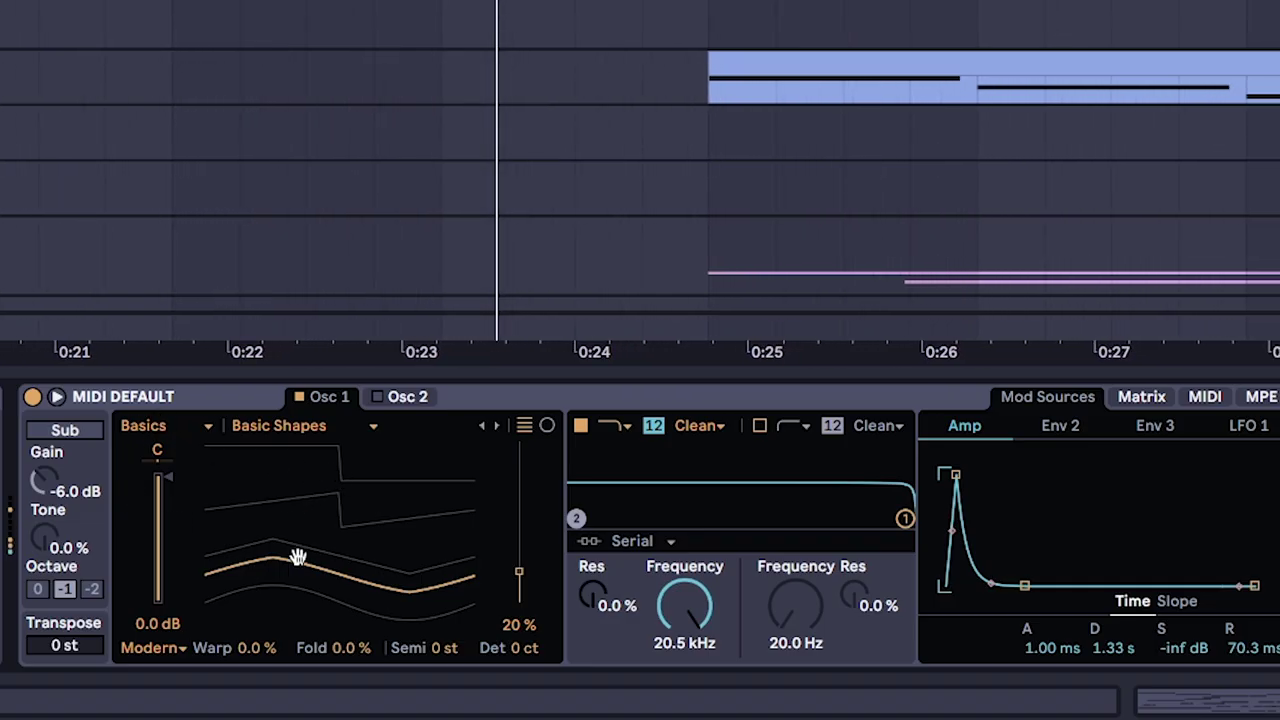
# Scroll right through the lead synth's Drift, Erosion and Delay devices
pyautogui.hscroll(10, 1045, 525)
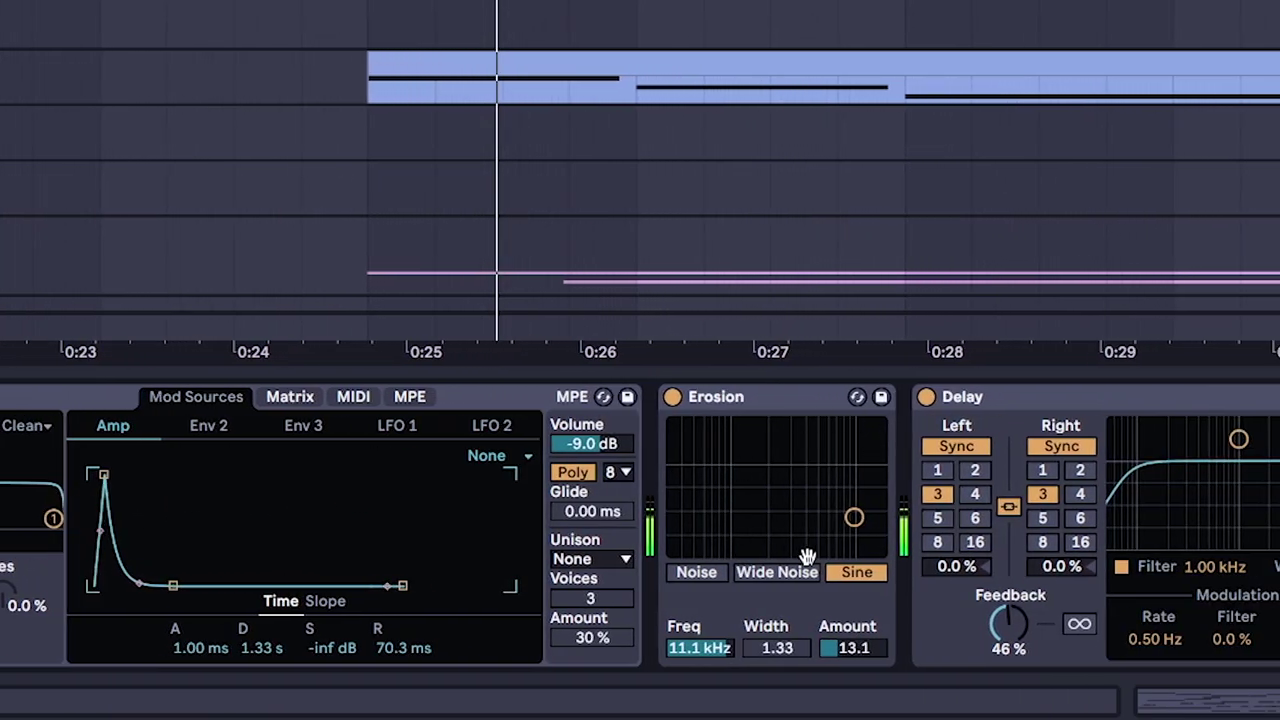
pyautogui.hscroll(2, 808, 560)
pyautogui.hscroll(10, 873, 547)
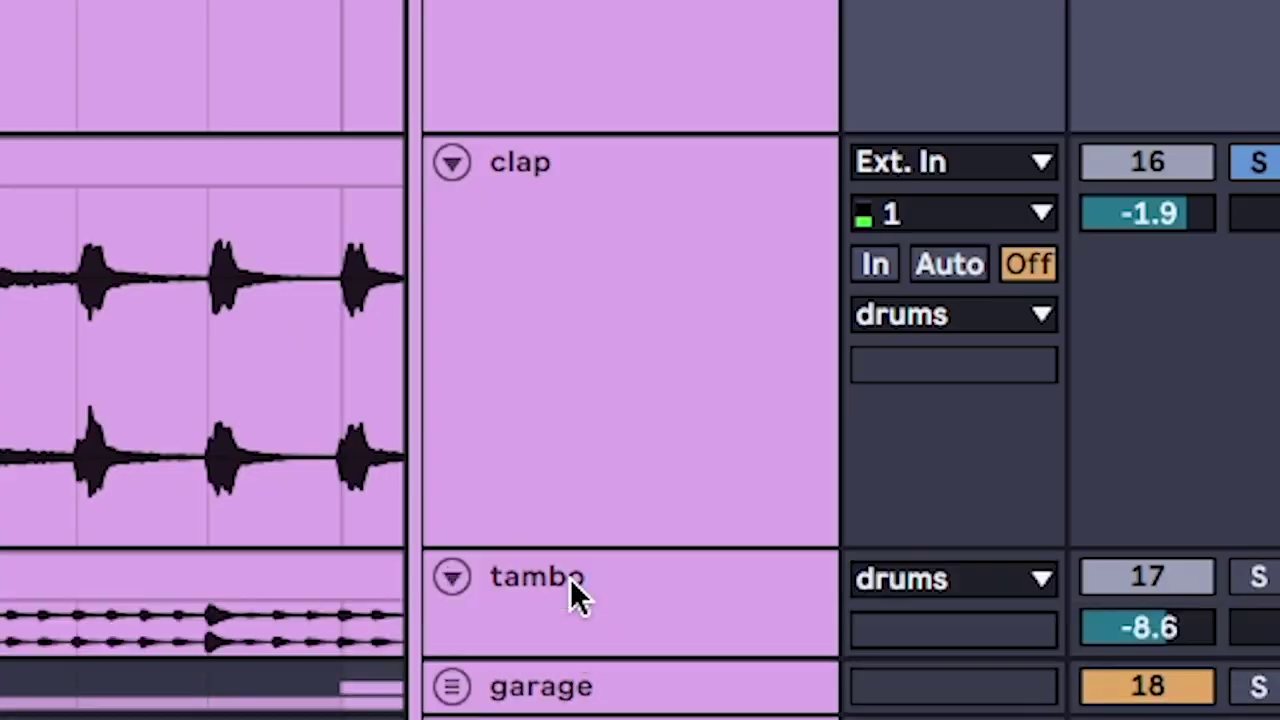
# Expand the tambo track and the garage group's percussion tracks
pyautogui.click(571, 591)
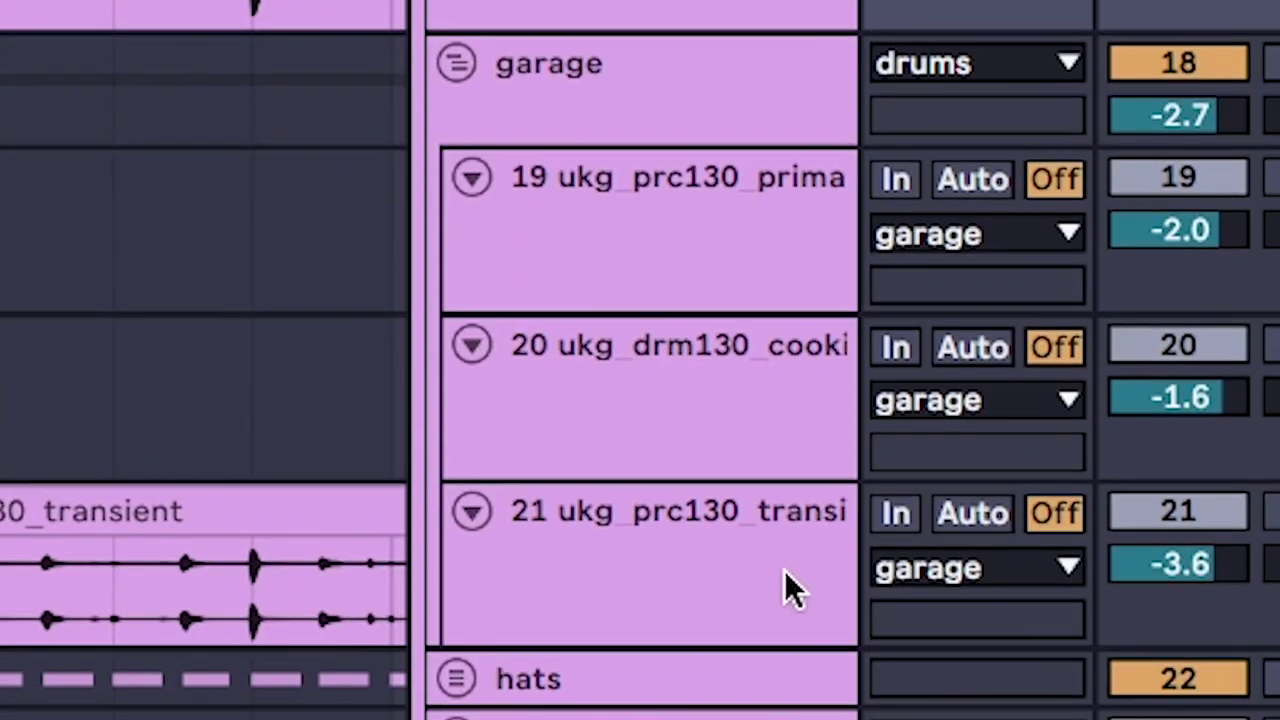
pyautogui.click(786, 589)
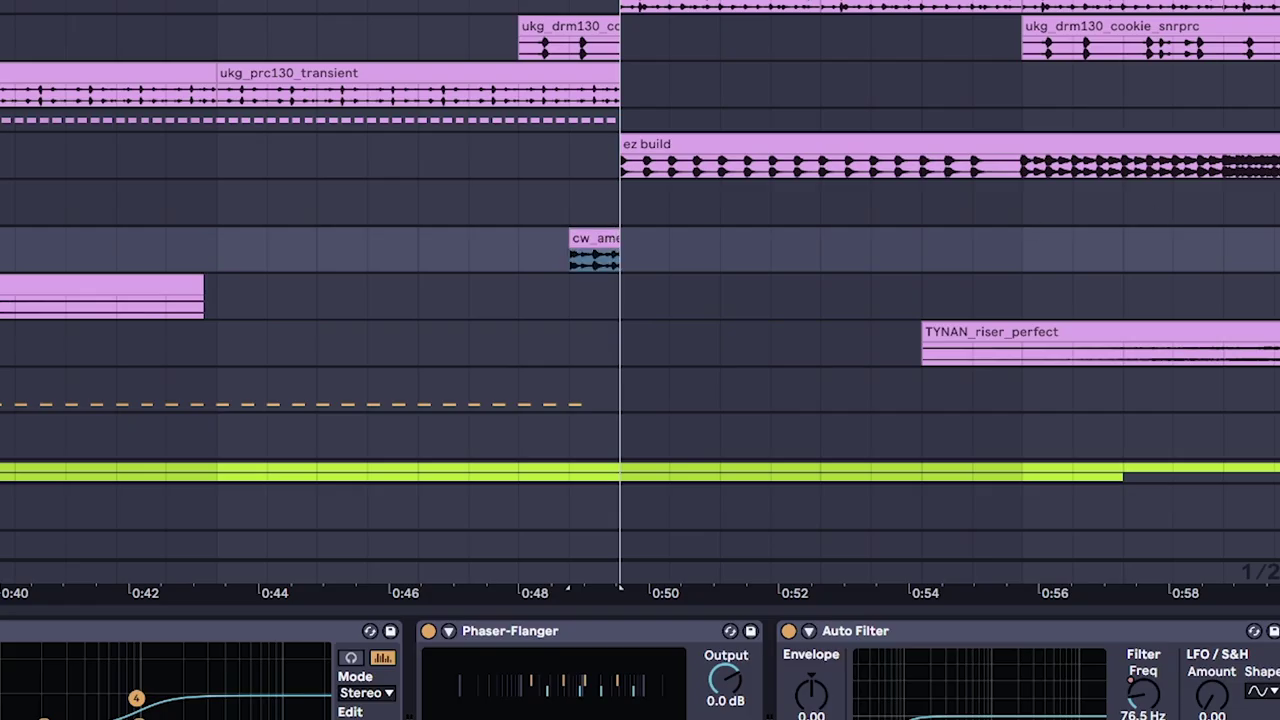
# Zoom in on the cw_amen16_167 clip, deselect it, then zoom out around the playhead
pyautogui.press('z')
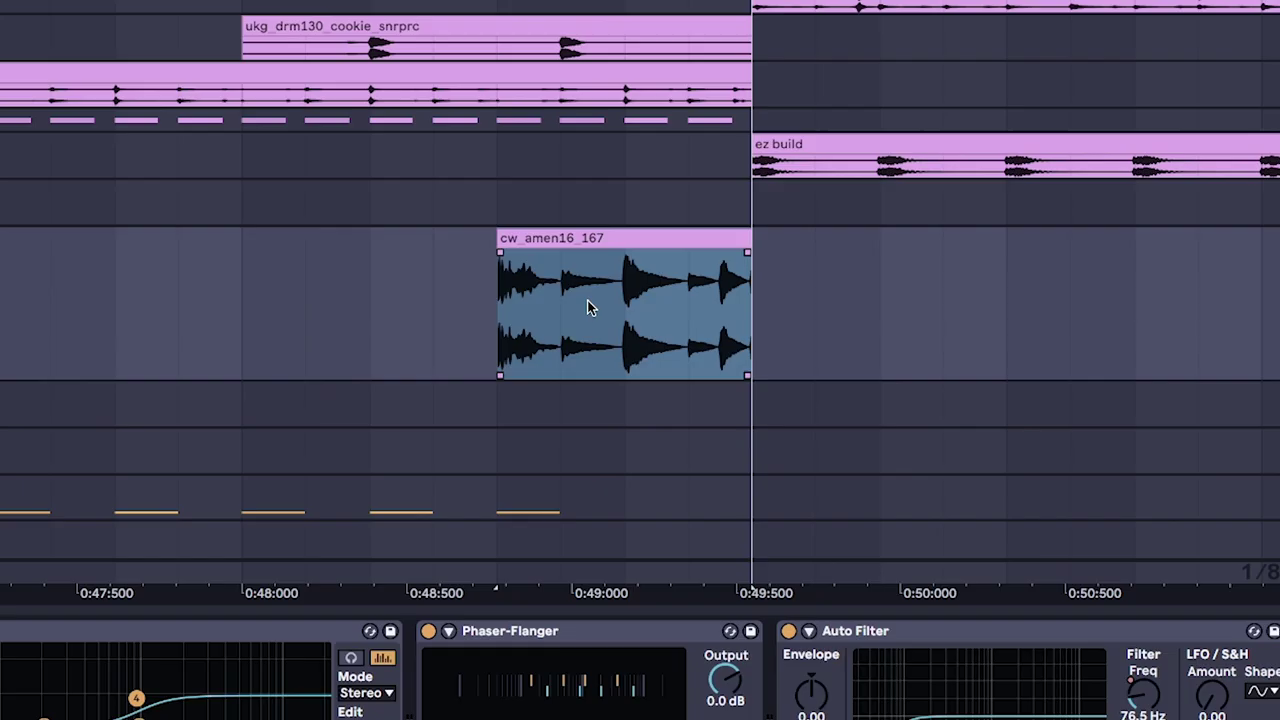
pyautogui.click(466, 338)
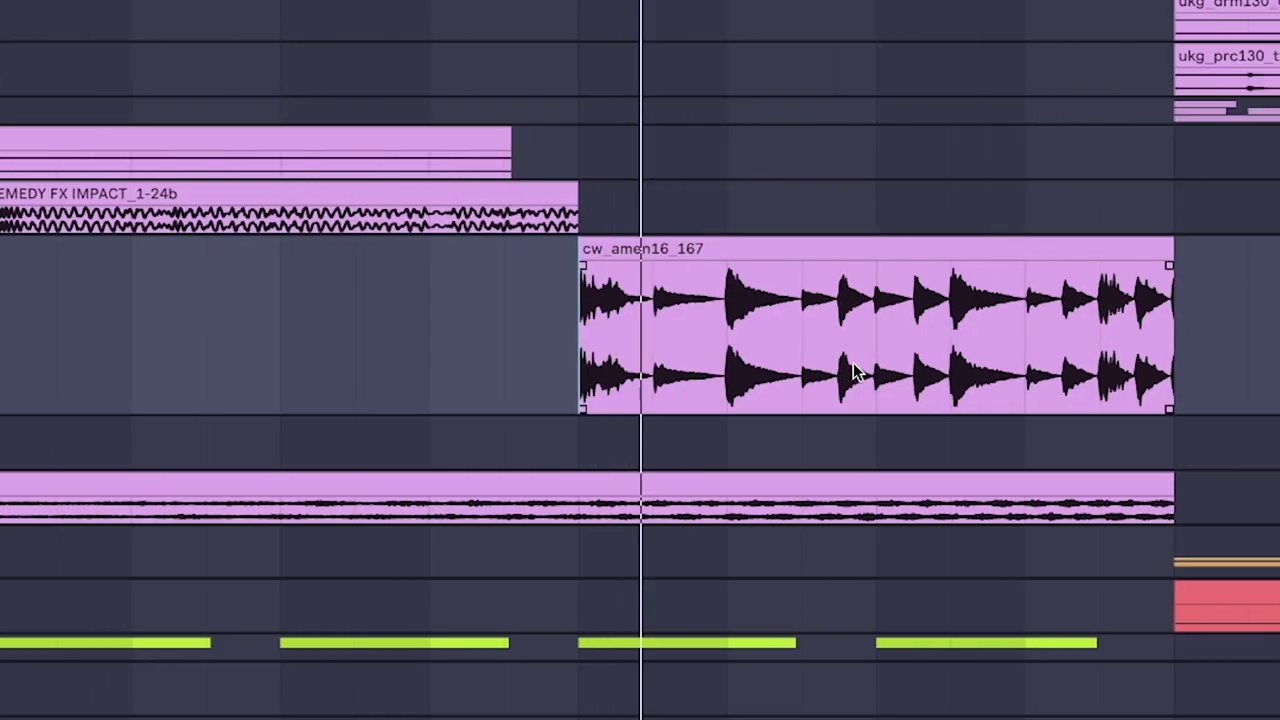
pyautogui.press('-')
pyautogui.press('-')
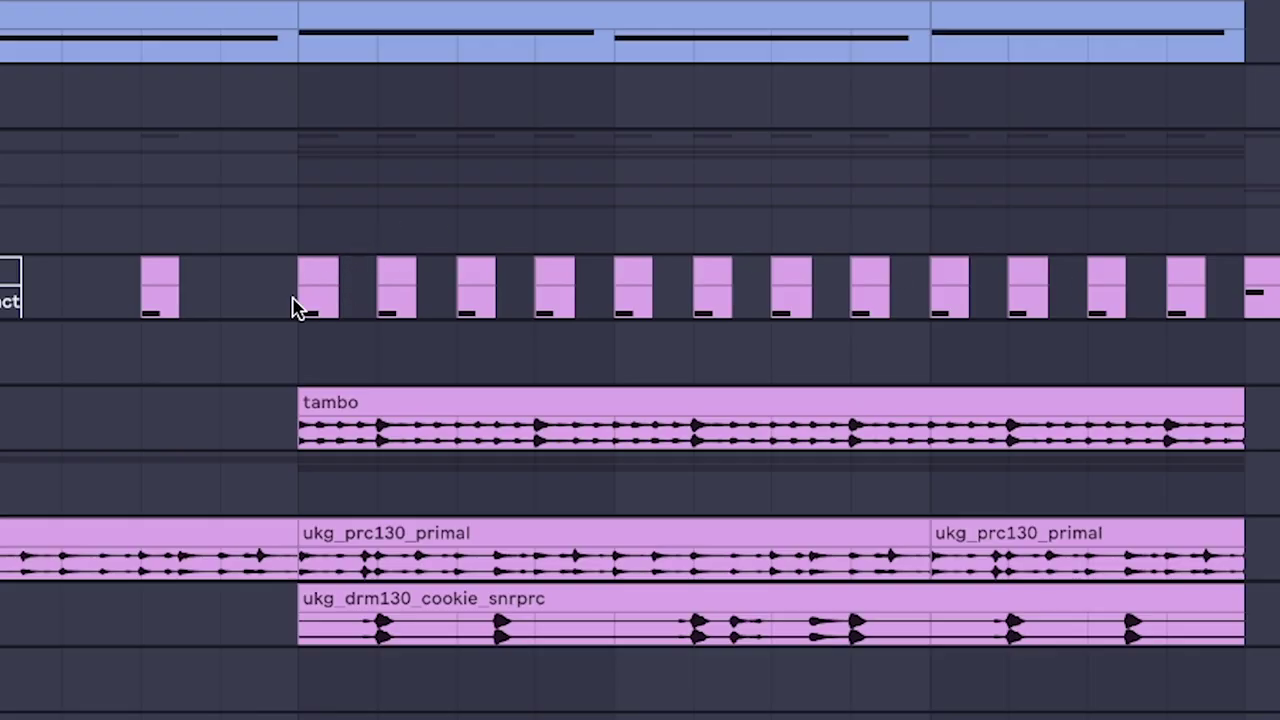
pyautogui.press('-')
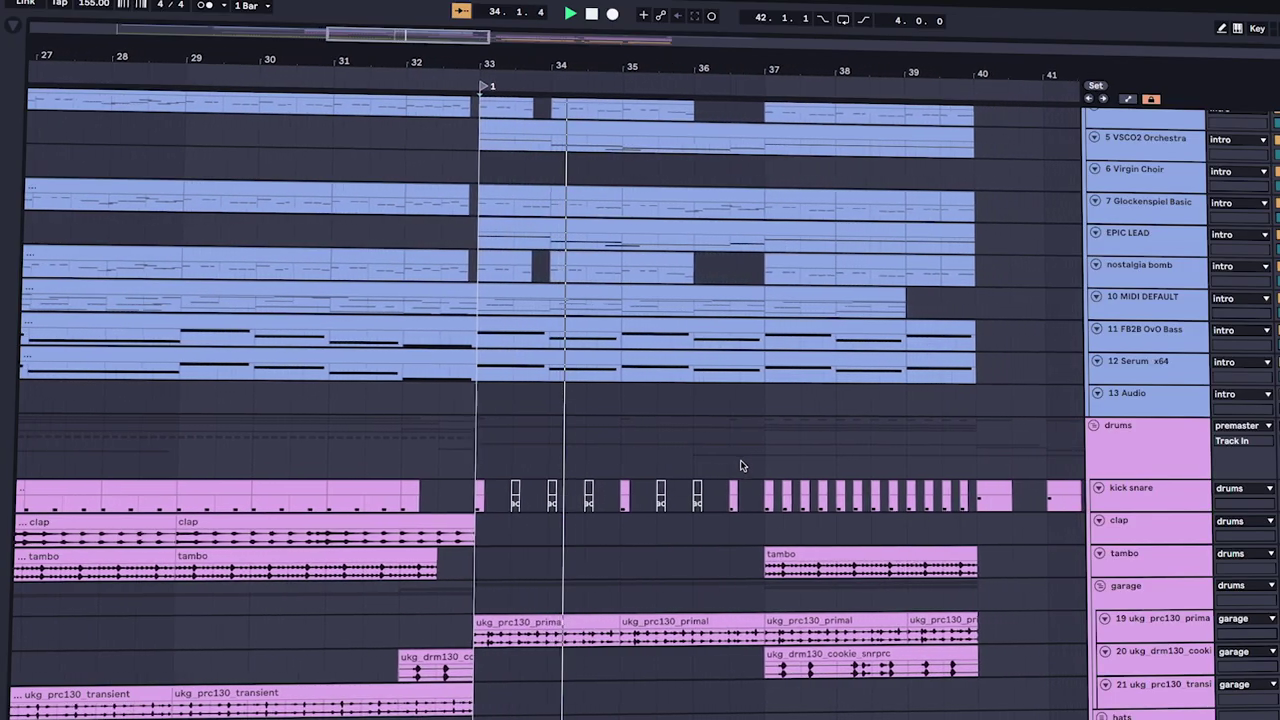
pyautogui.scroll(-1, 738, 463)
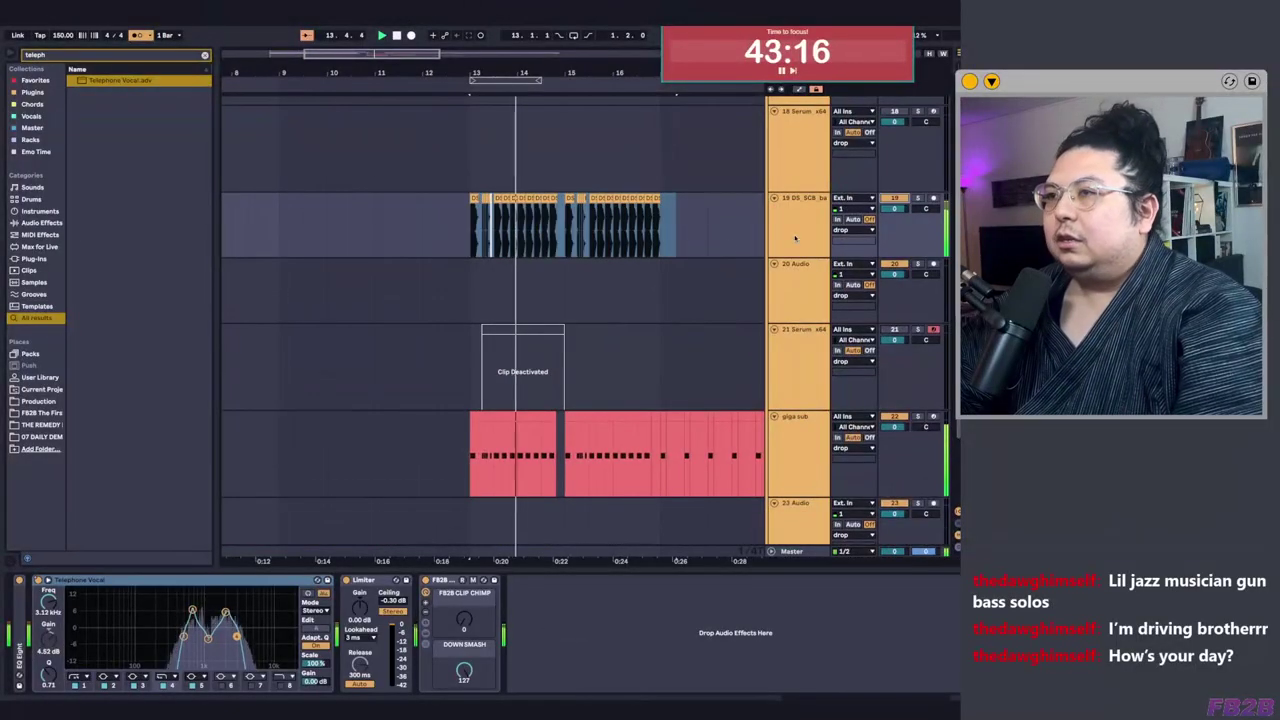
pyautogui.scroll(-5, 580, 240)
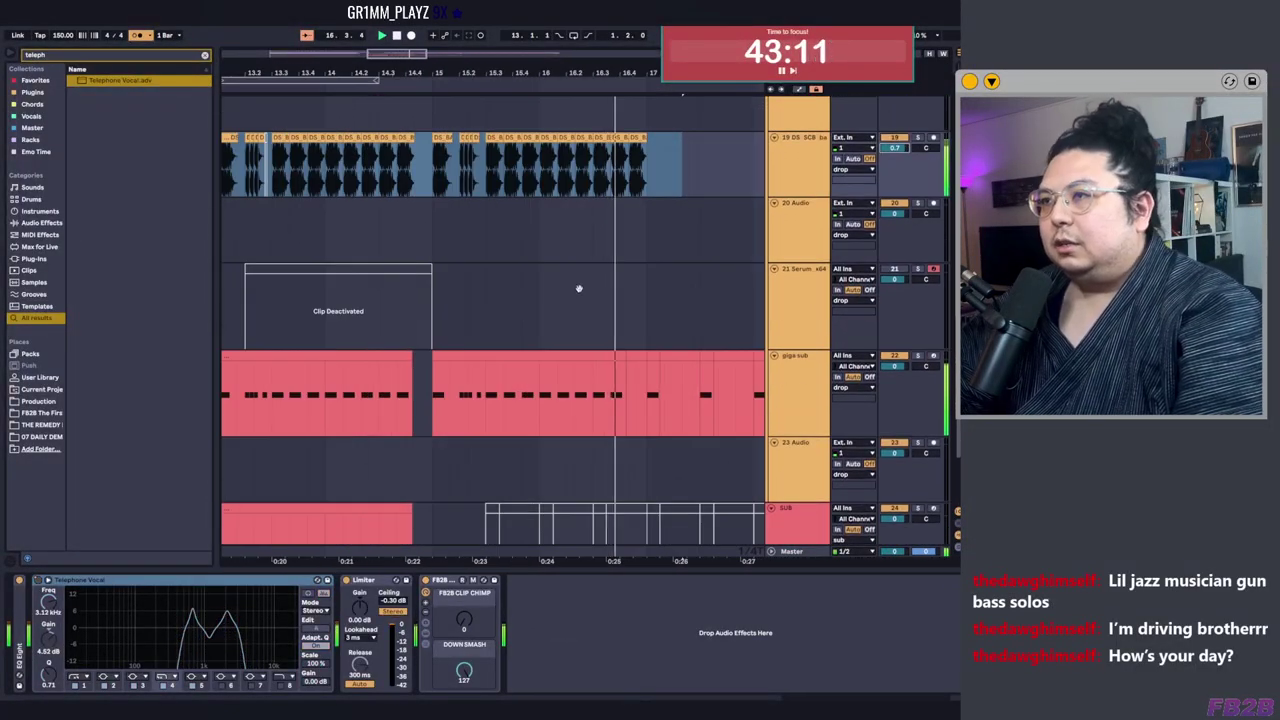
pyautogui.scroll(5, 578, 289)
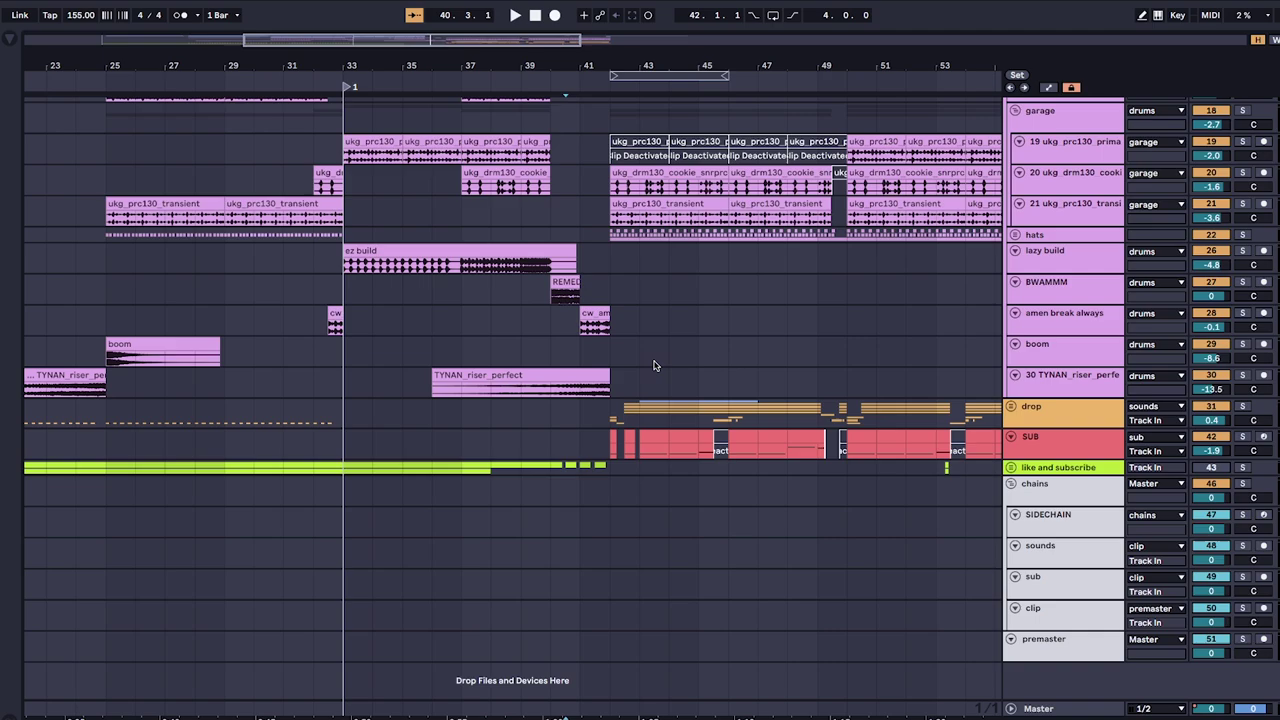
# Unfold the drop group and scroll through its bass, impact and vocal tracks
pyautogui.hscroll(3, 715, 327)
pyautogui.scroll(1, 715, 327)
pyautogui.click(1012, 427)
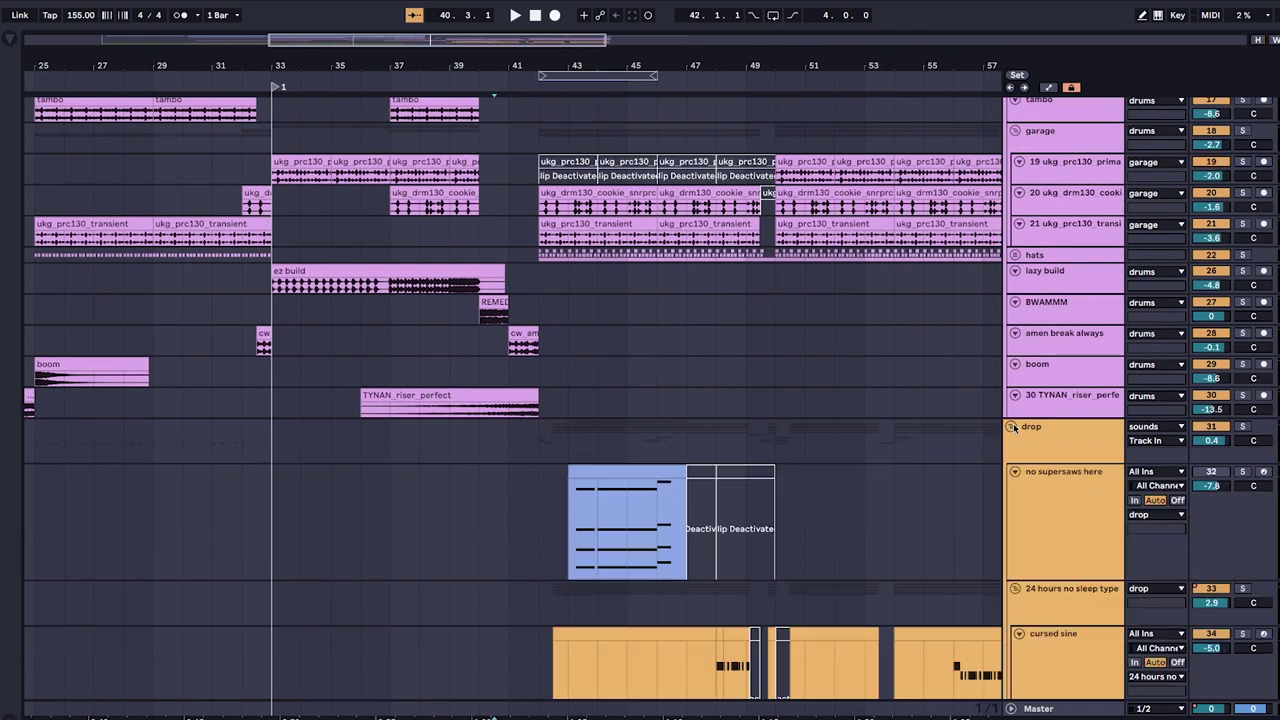
pyautogui.scroll(-5, 810, 483)
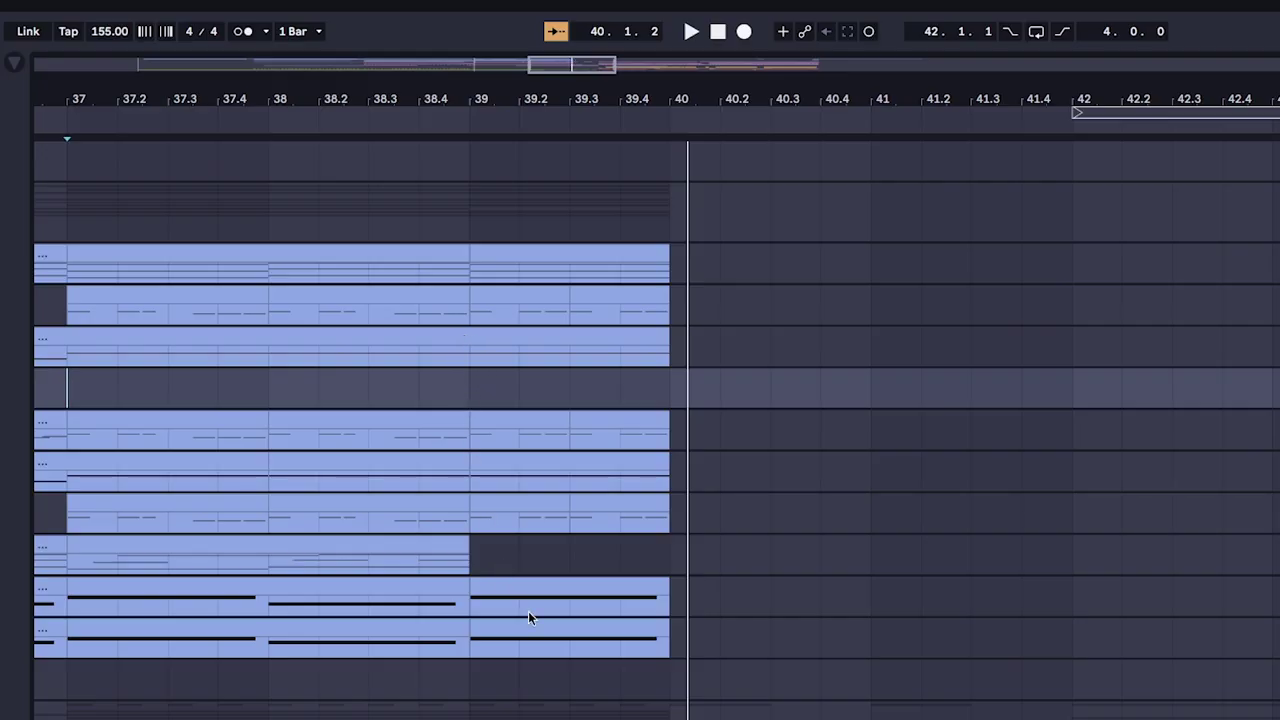
pyautogui.scroll(-15, 528, 617)
pyautogui.hscroll(5, 574, 363)
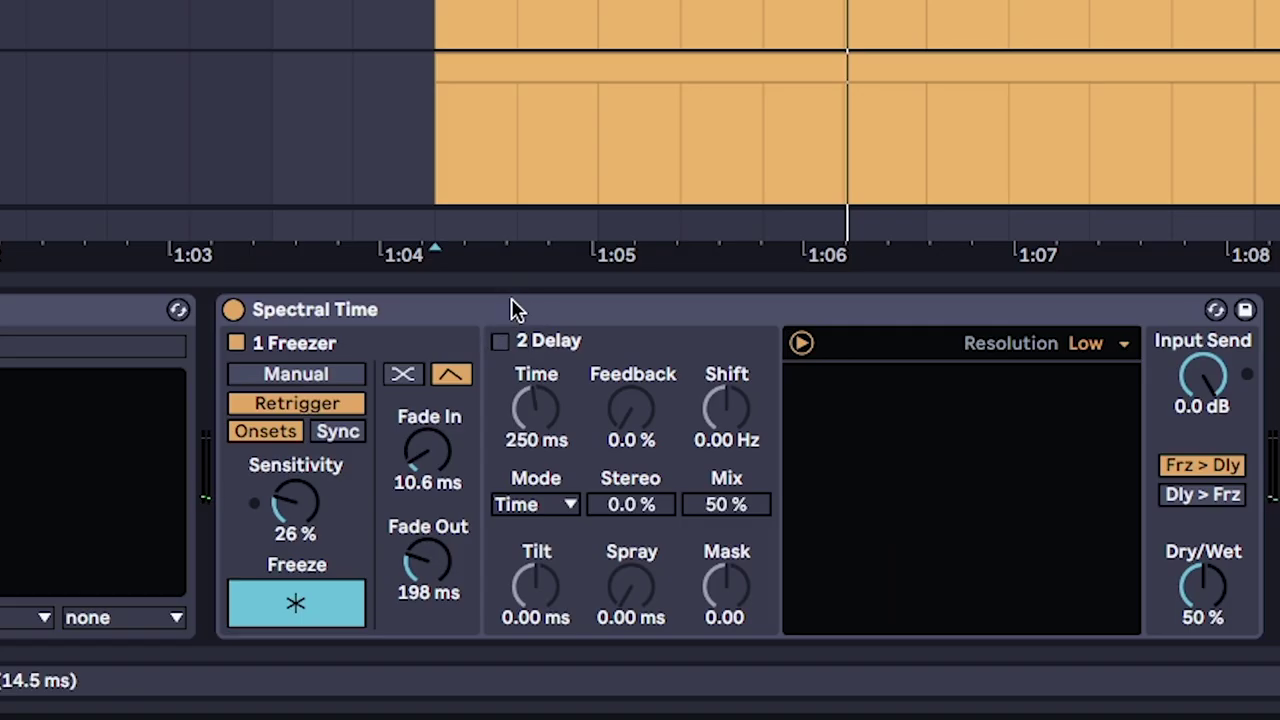
# Select the Spectral Time effect and start playback of the drop
pyautogui.click(524, 304)
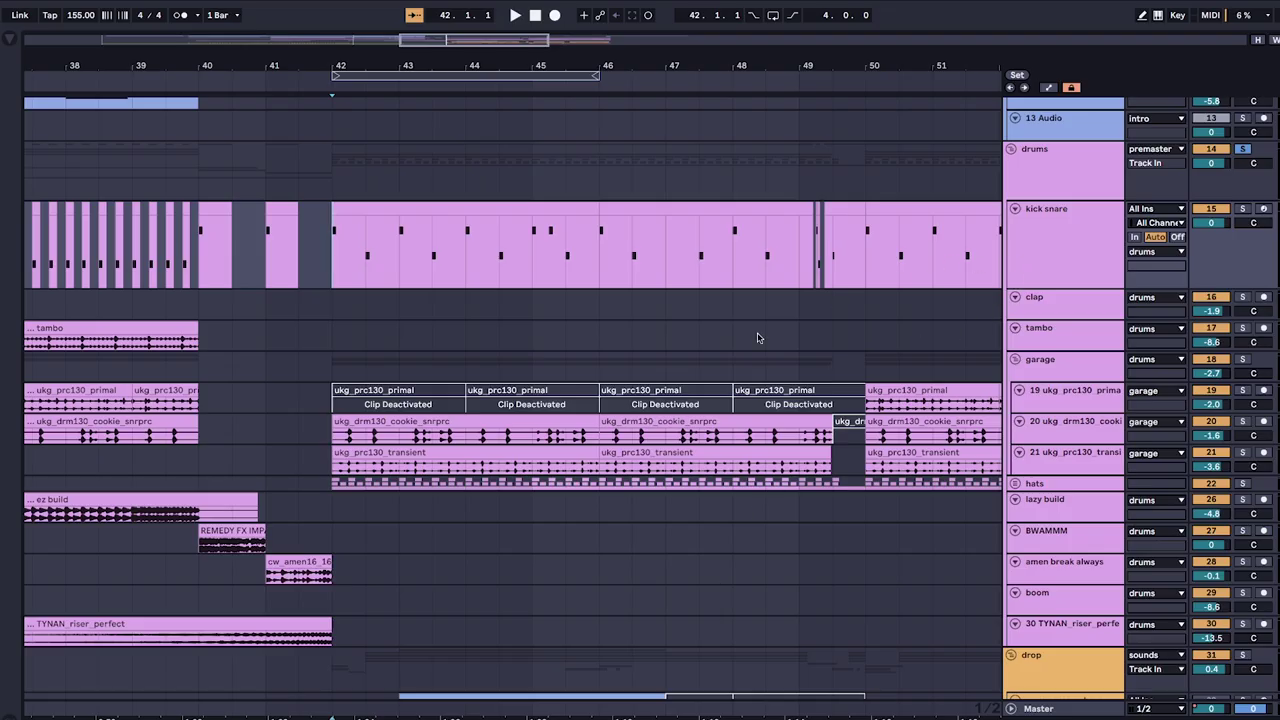
pyautogui.press('space')
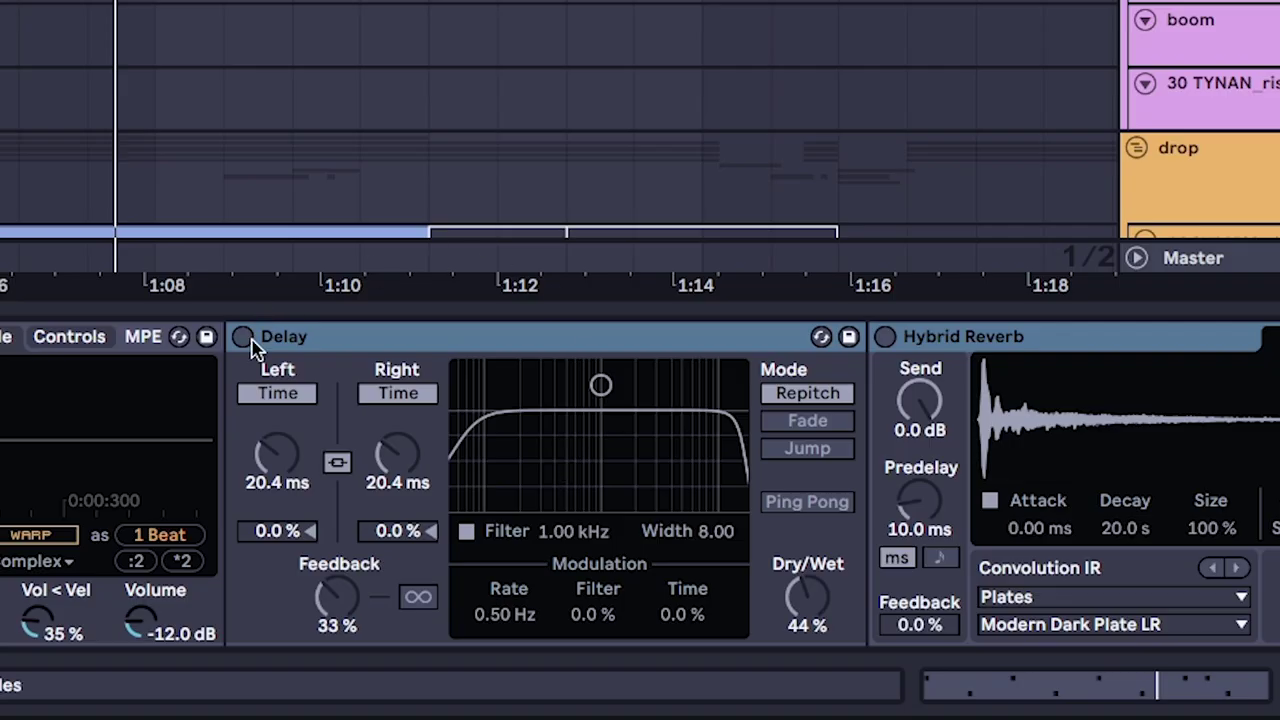
# Turn on the Delay and Hybrid Reverb, then zoom out to bars 35–79
pyautogui.click(243, 337)
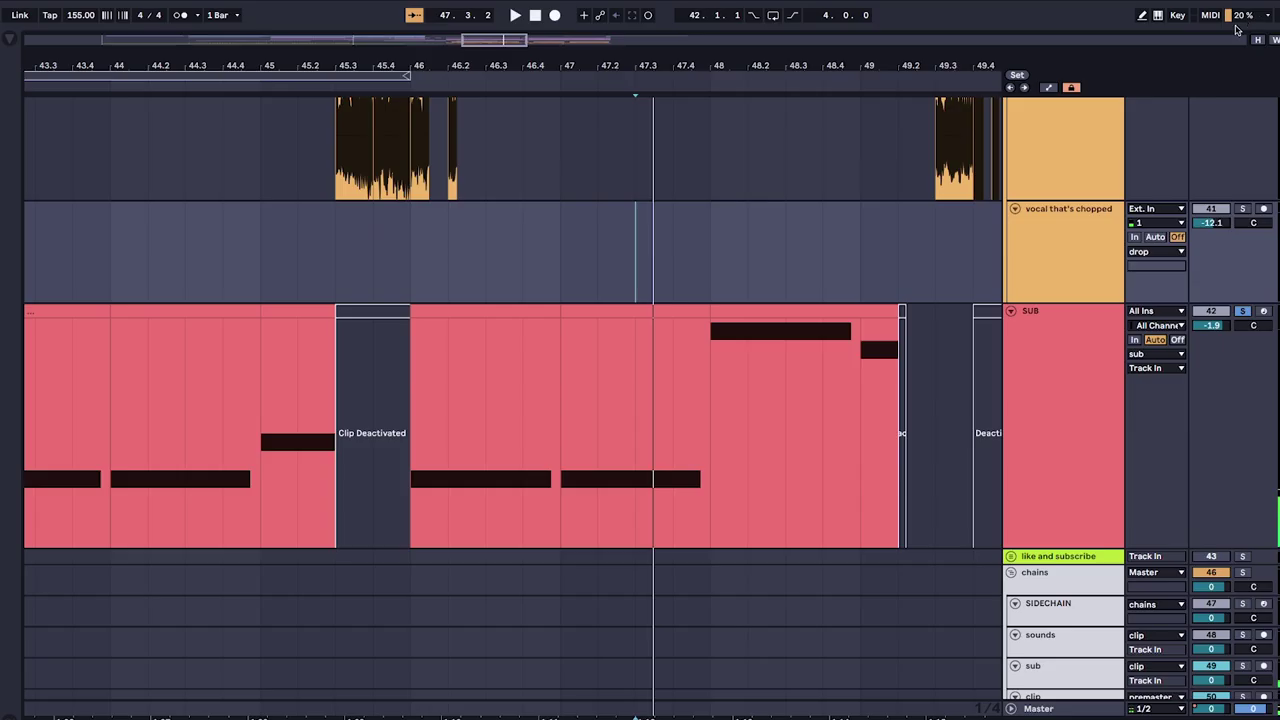
pyautogui.click(1259, 40)
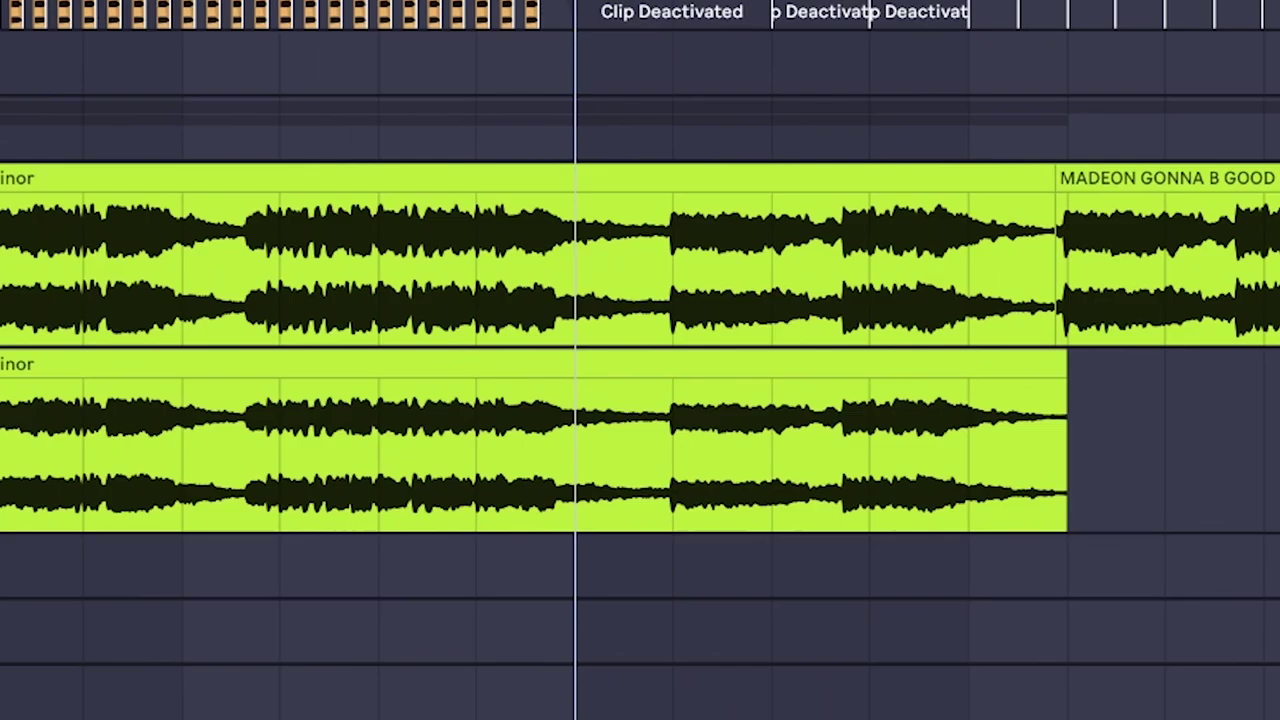
# Select the second Madeon Gonna B Good acapella track near the arrangement start
pyautogui.scroll(5, 434, 277)
pyautogui.hscroll(-10, 1194, 246)
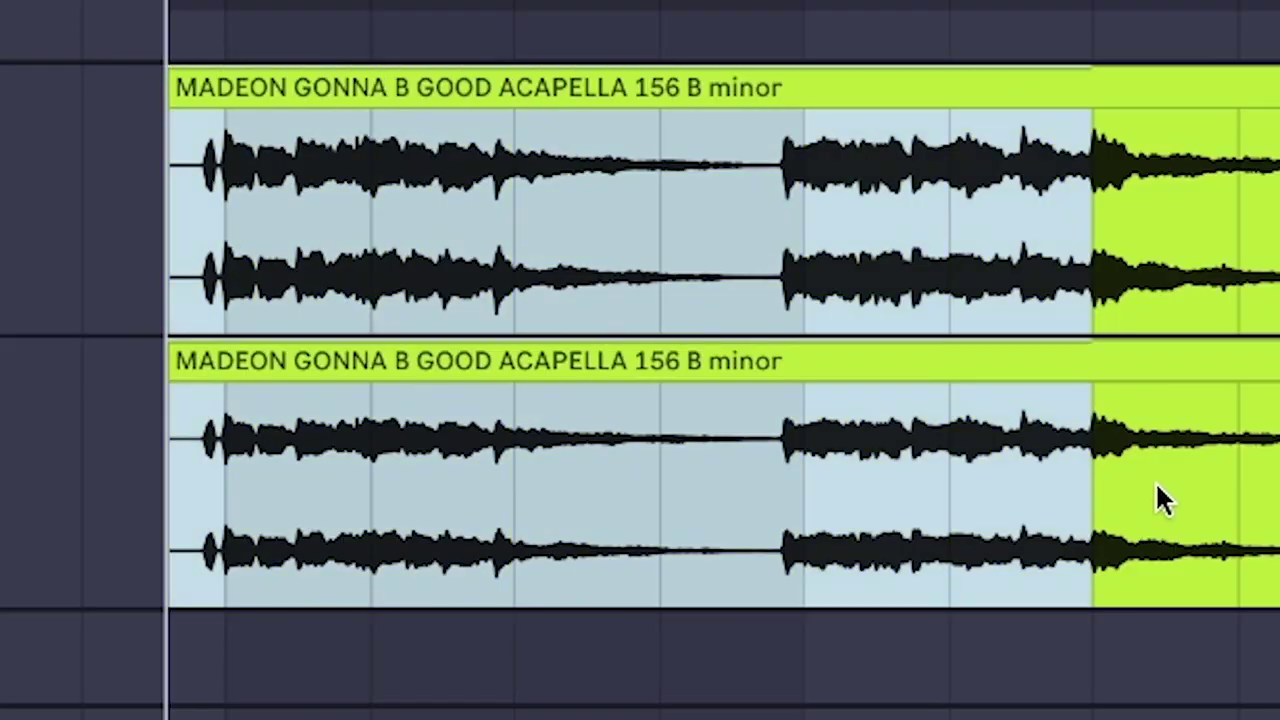
pyautogui.click(80, 470)
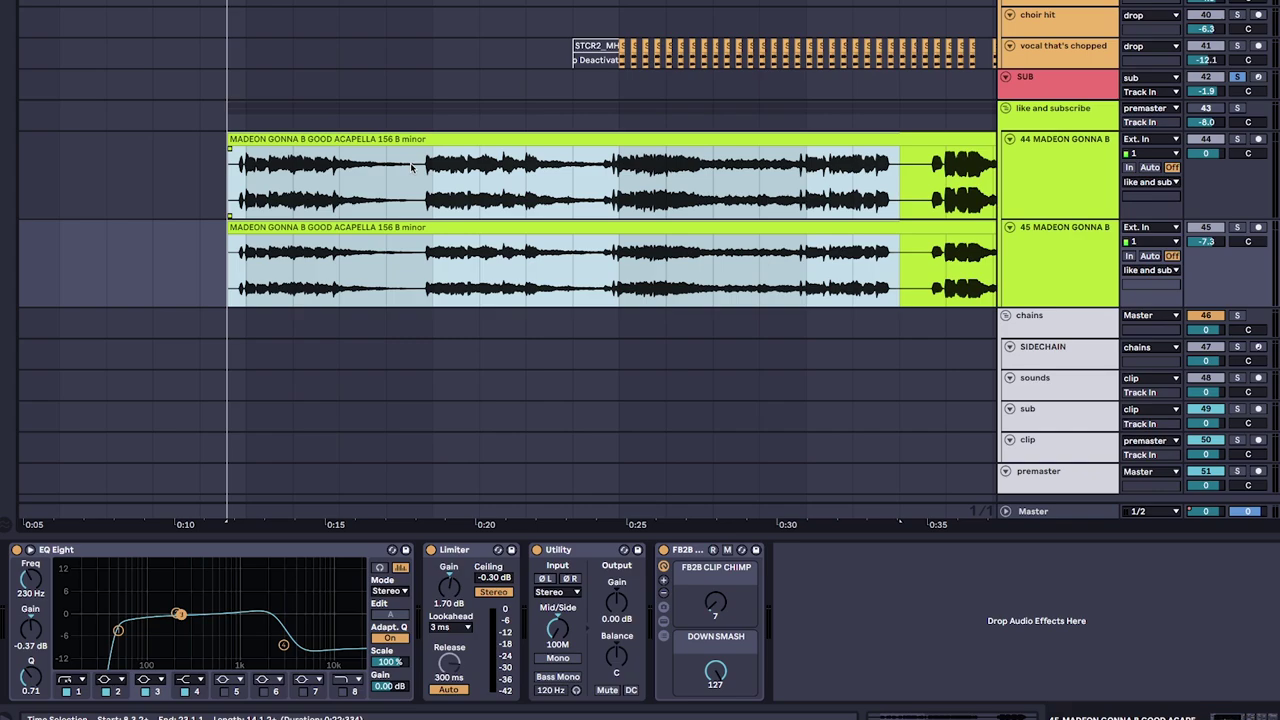
pyautogui.hscroll(-3, 390, 205)
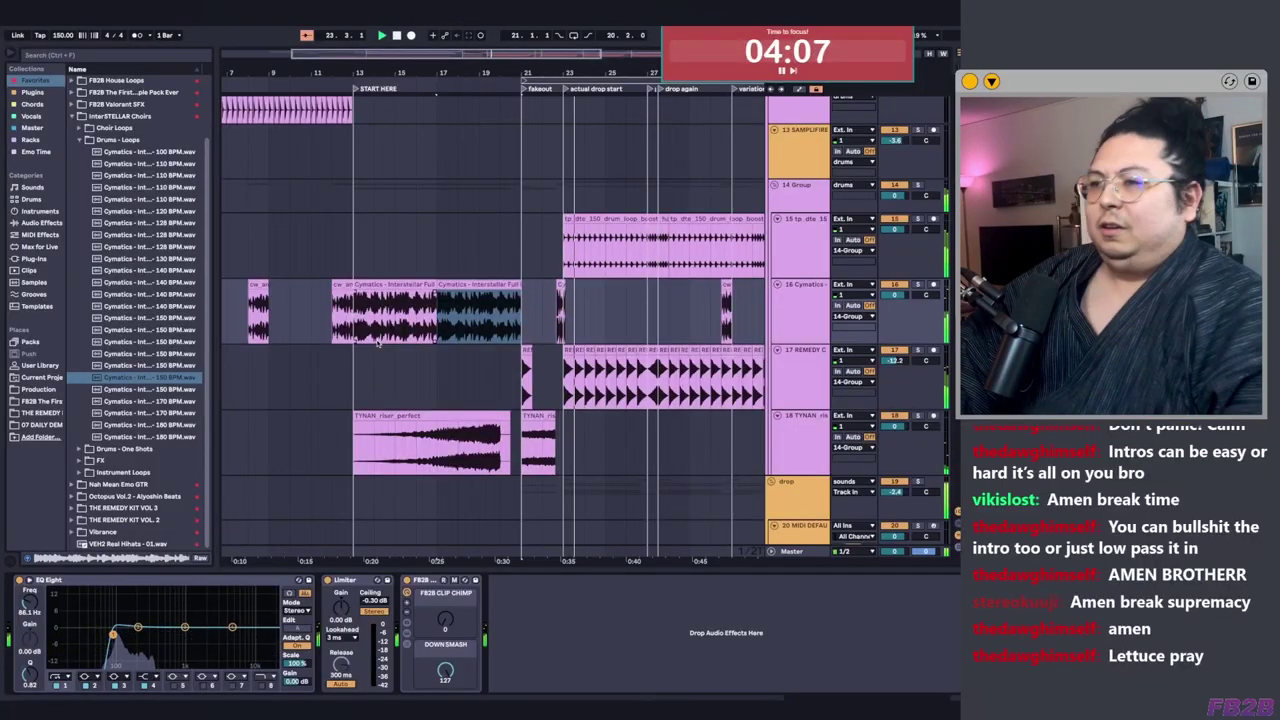
pyautogui.scroll(4, 378, 343)
pyautogui.hscroll(-4, 378, 343)
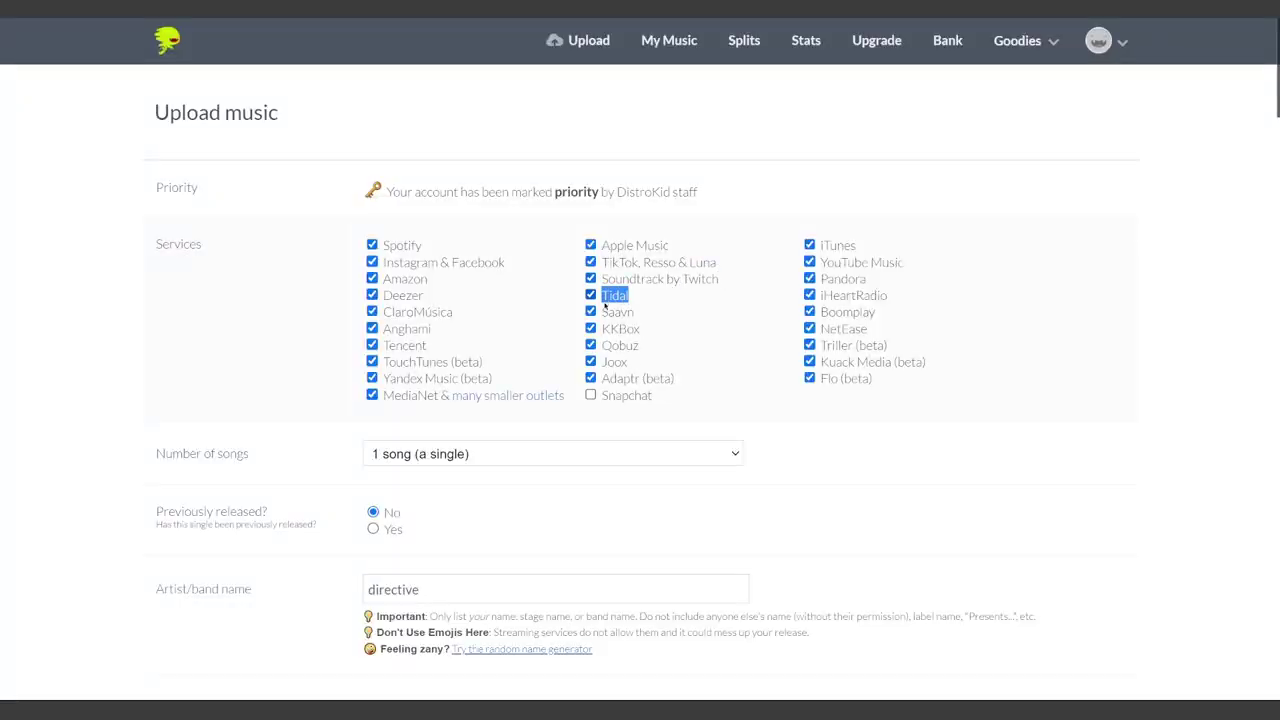
# Leave the Upload music form's Number of songs at 1
pyautogui.scroll(-2, 267, 371)
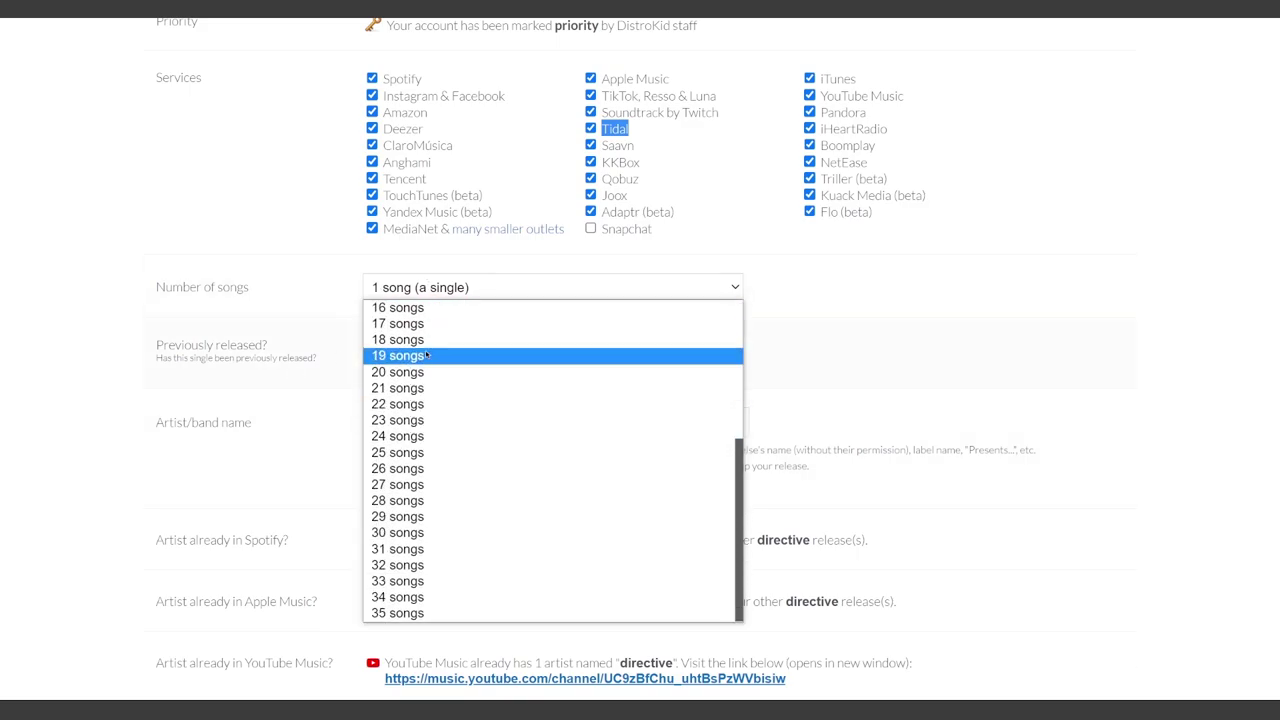
pyautogui.click(300, 317)
pyautogui.scroll(-3, 305, 300)
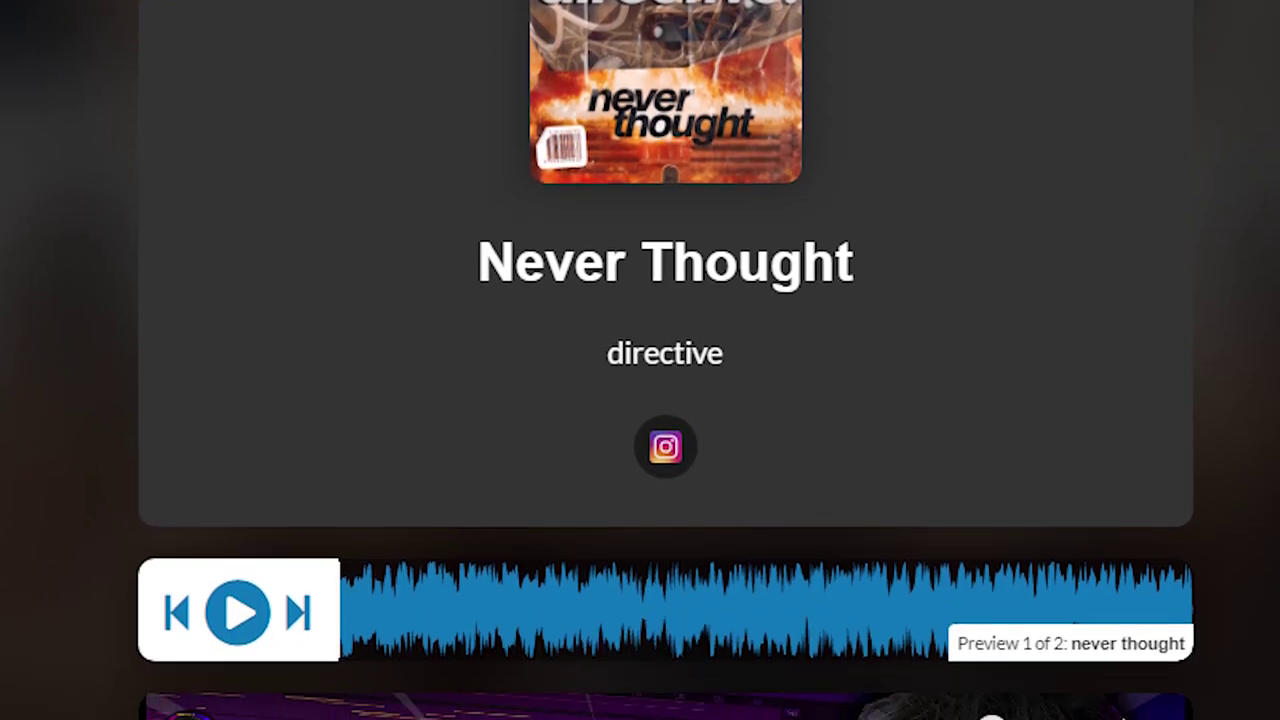
# Scroll through the HyperFollow article and page settings for the single Clairvoyant
pyautogui.scroll(-5, 640, 400)
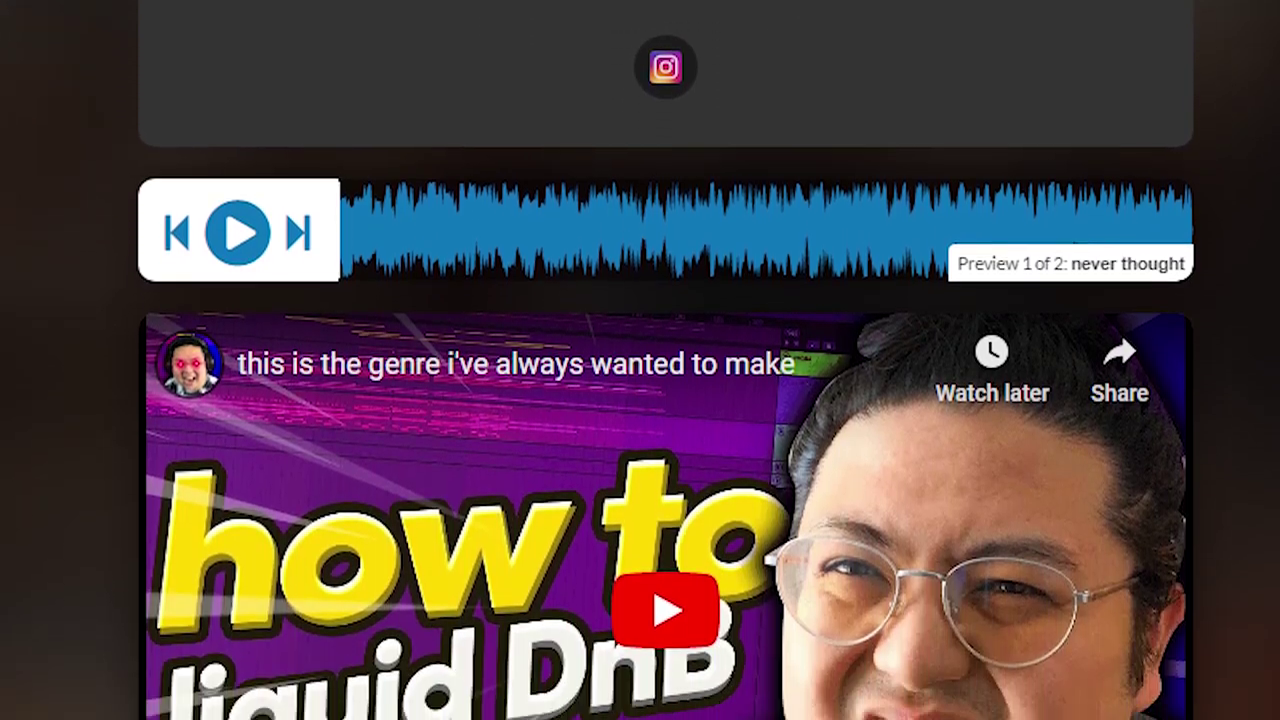
pyautogui.scroll(-5, 640, 400)
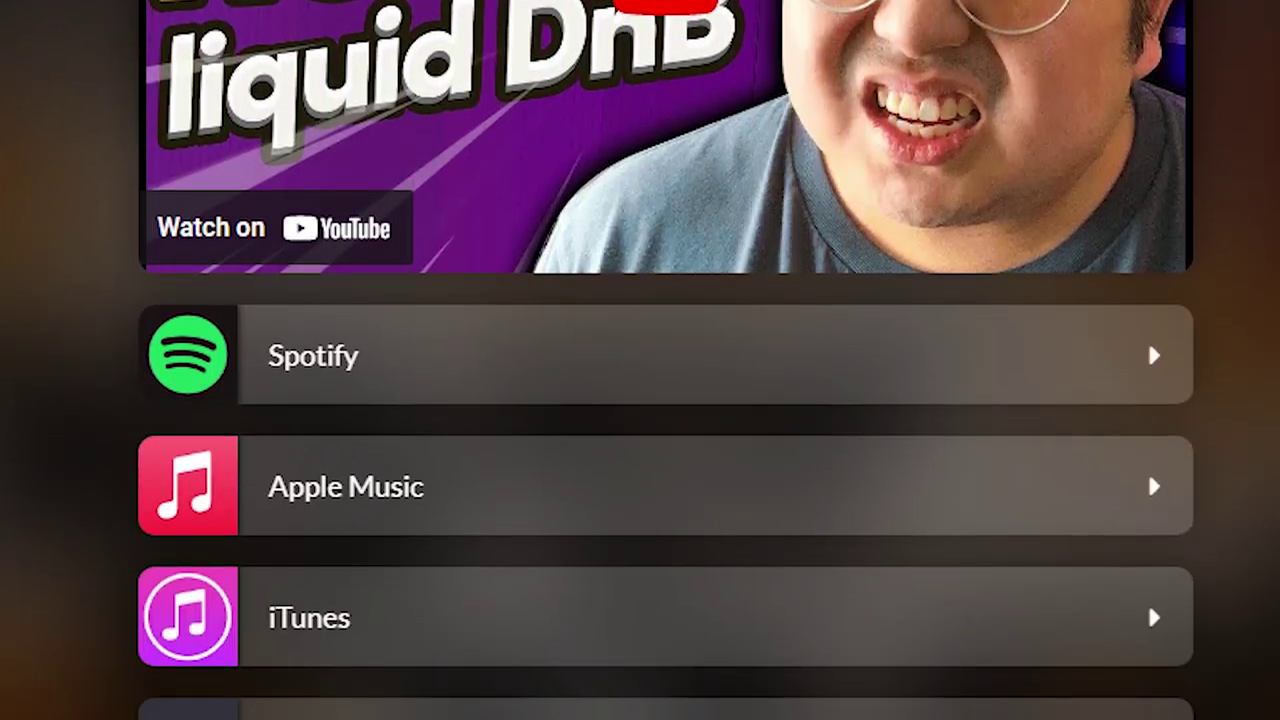
pyautogui.scroll(-2, 640, 400)
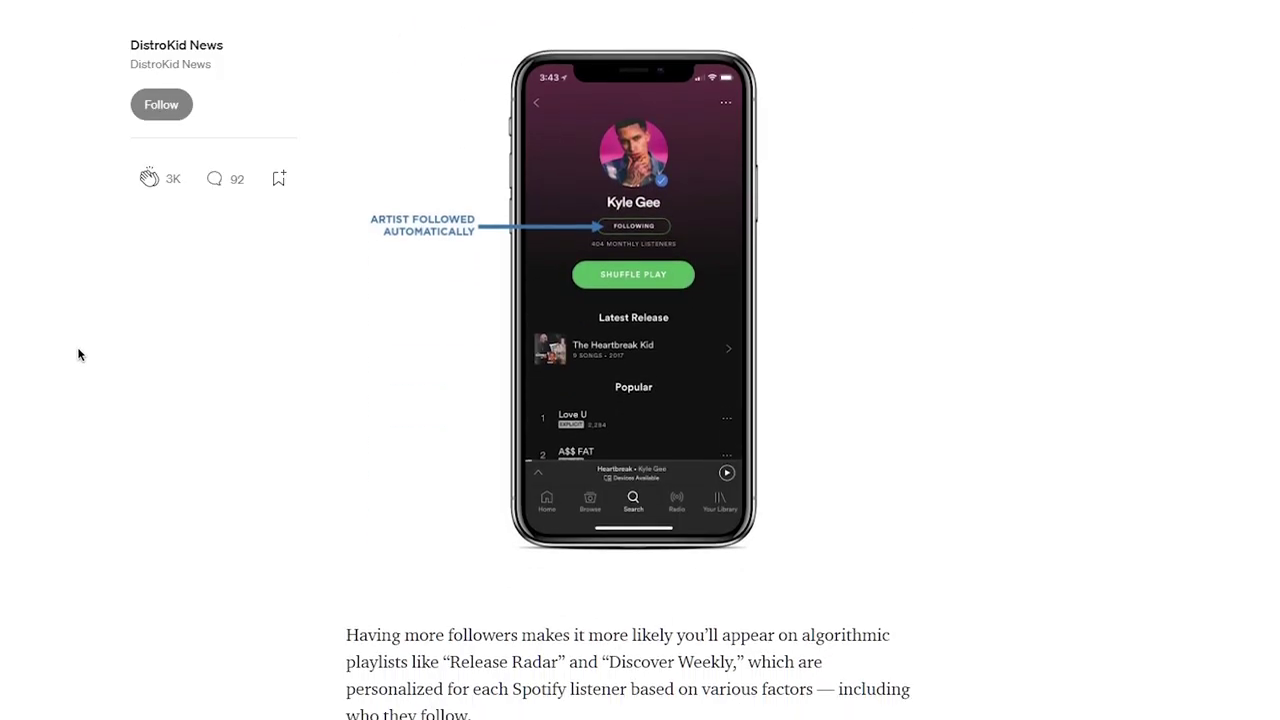
pyautogui.scroll(-7, 78, 354)
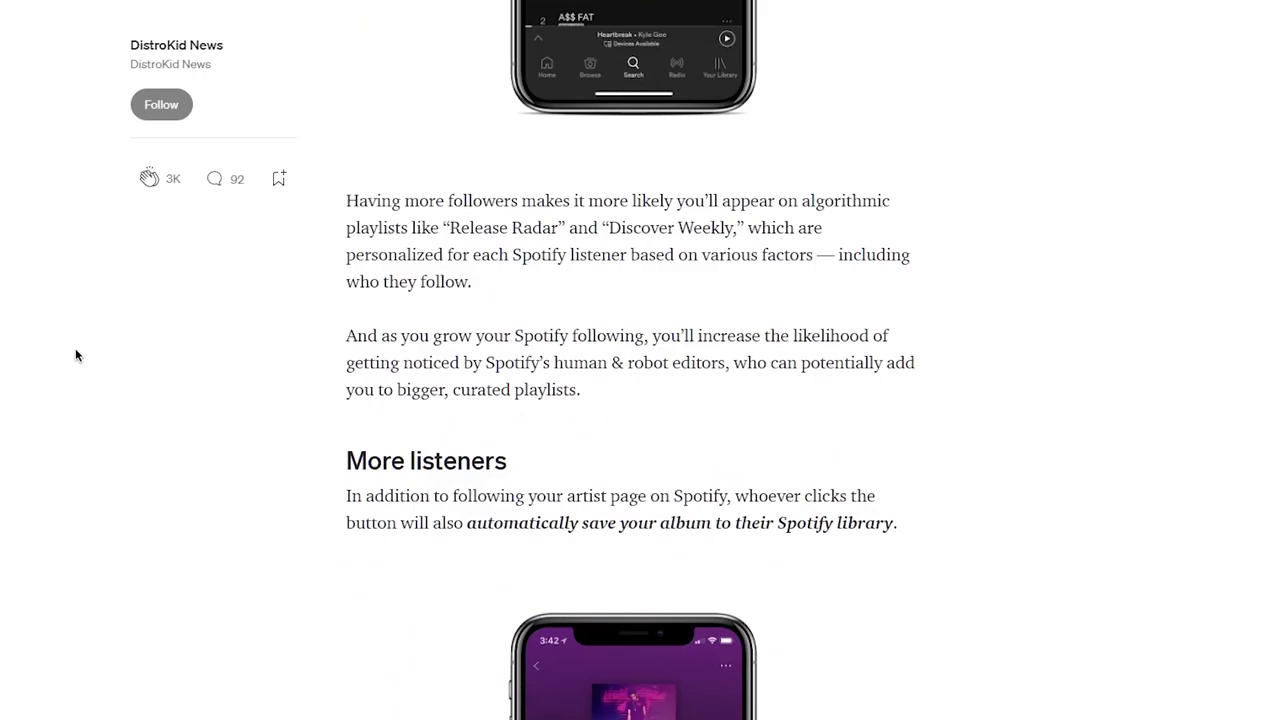
pyautogui.scroll(-11, 78, 354)
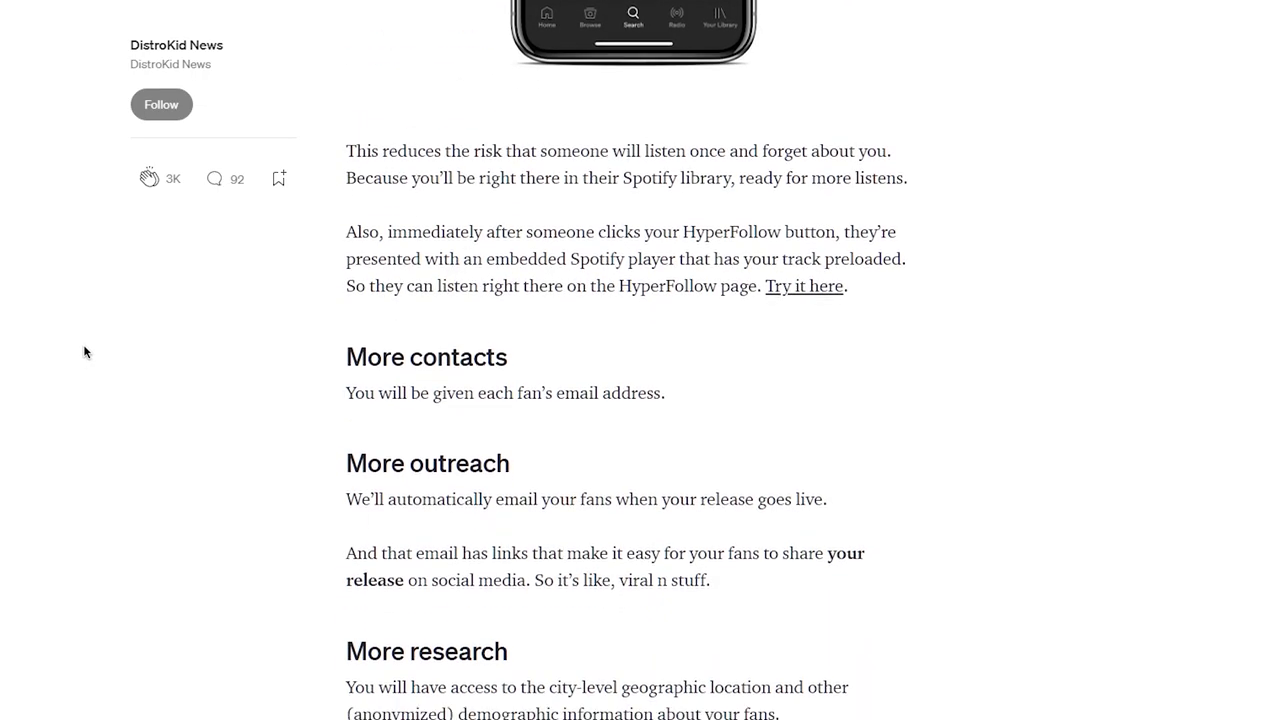
pyautogui.scroll(-9, 85, 352)
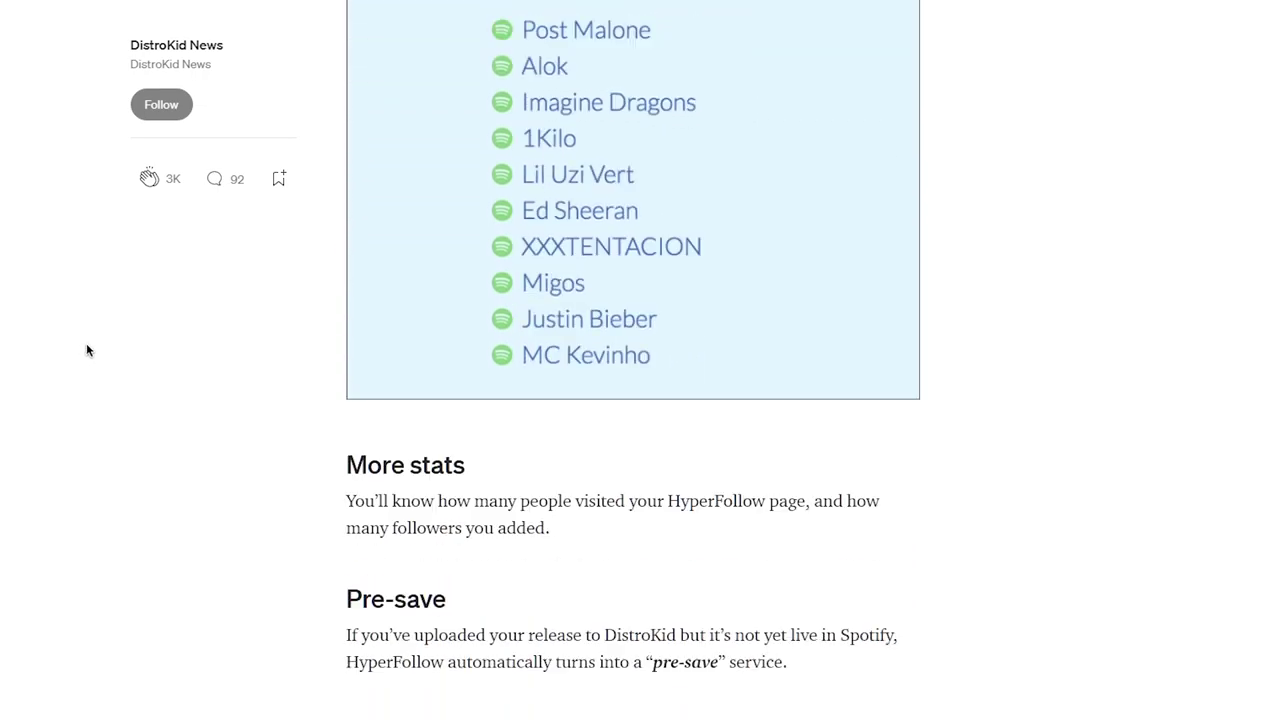
pyautogui.scroll(-9, 87, 350)
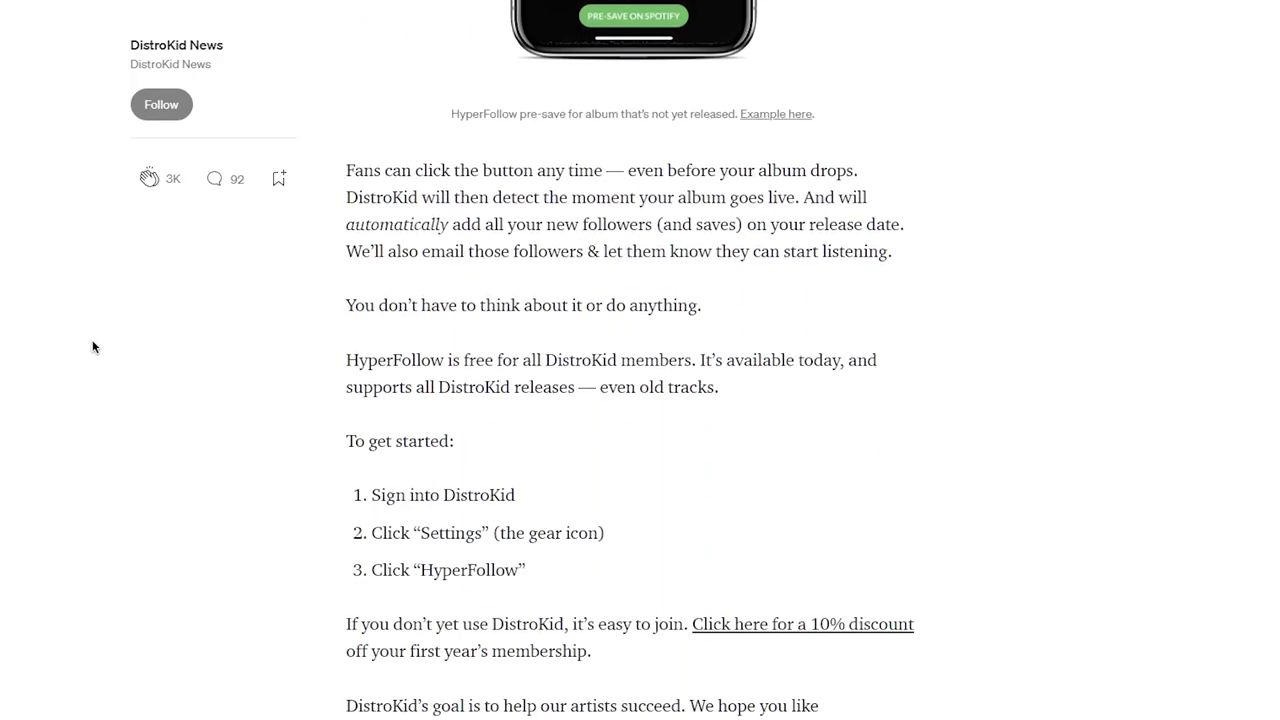
pyautogui.scroll(-3, 94, 347)
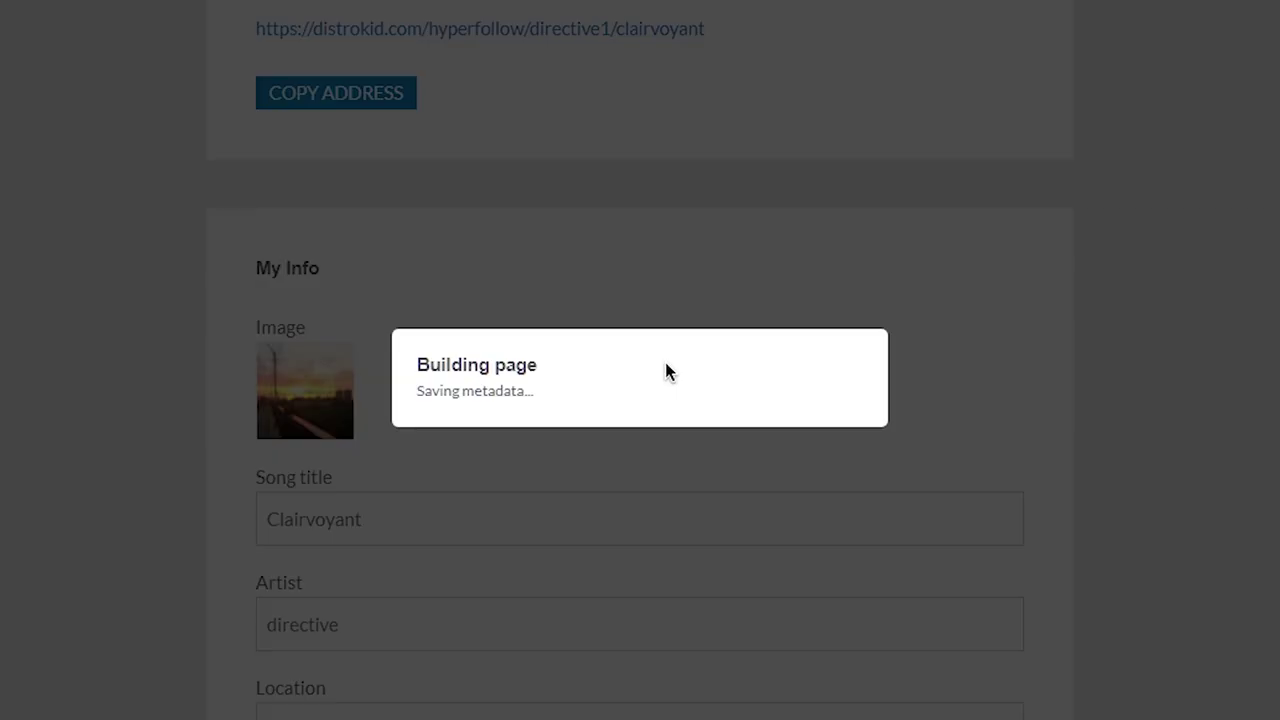
# Preview the Clairvoyant HyperFollow page, then browse the Goodies menu and the DistroKid sign-up page
pyautogui.click(710, 454)
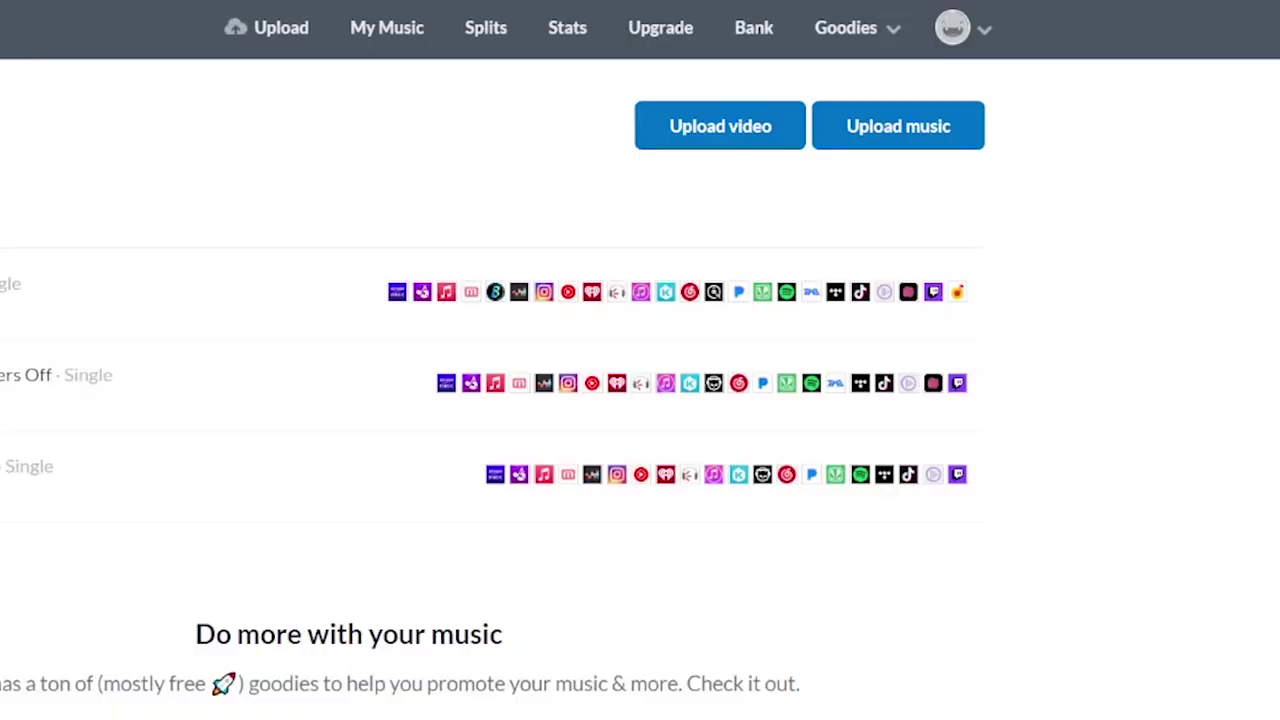
pyautogui.click(866, 36)
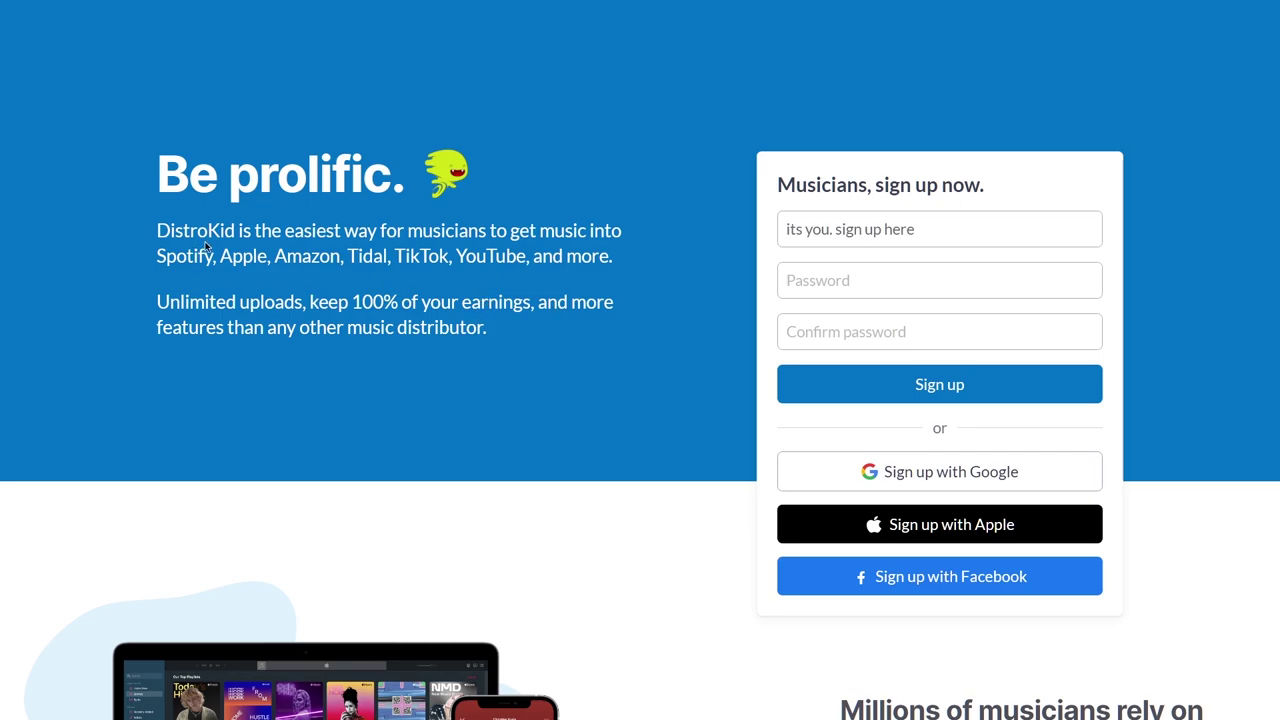
pyautogui.scroll(-4, 206, 246)
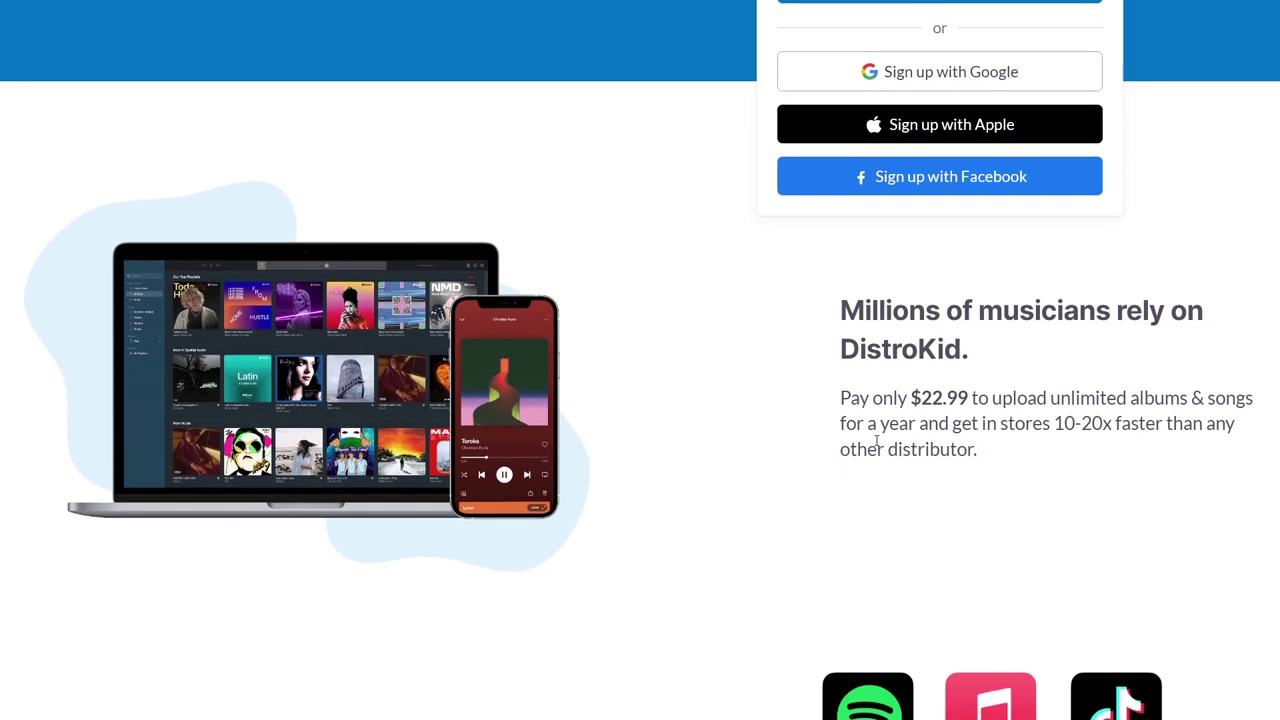
pyautogui.scroll(-3, 876, 441)
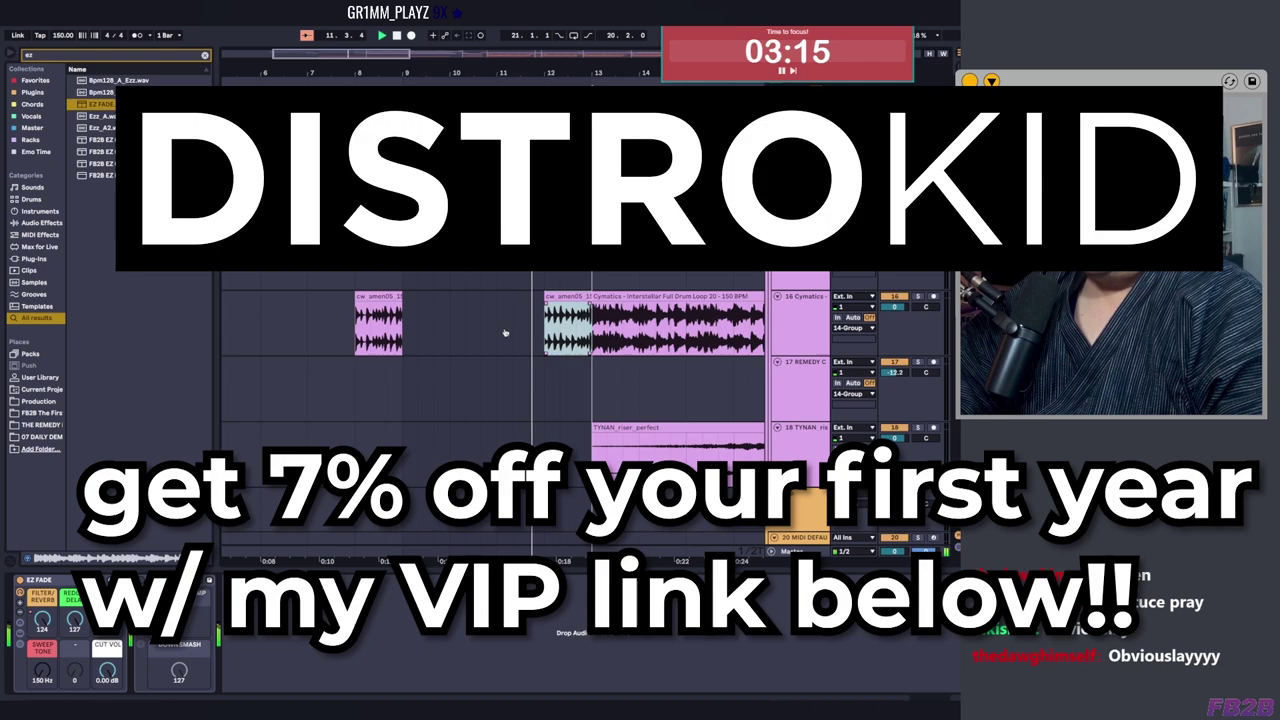
pyautogui.scroll(1, 505, 333)
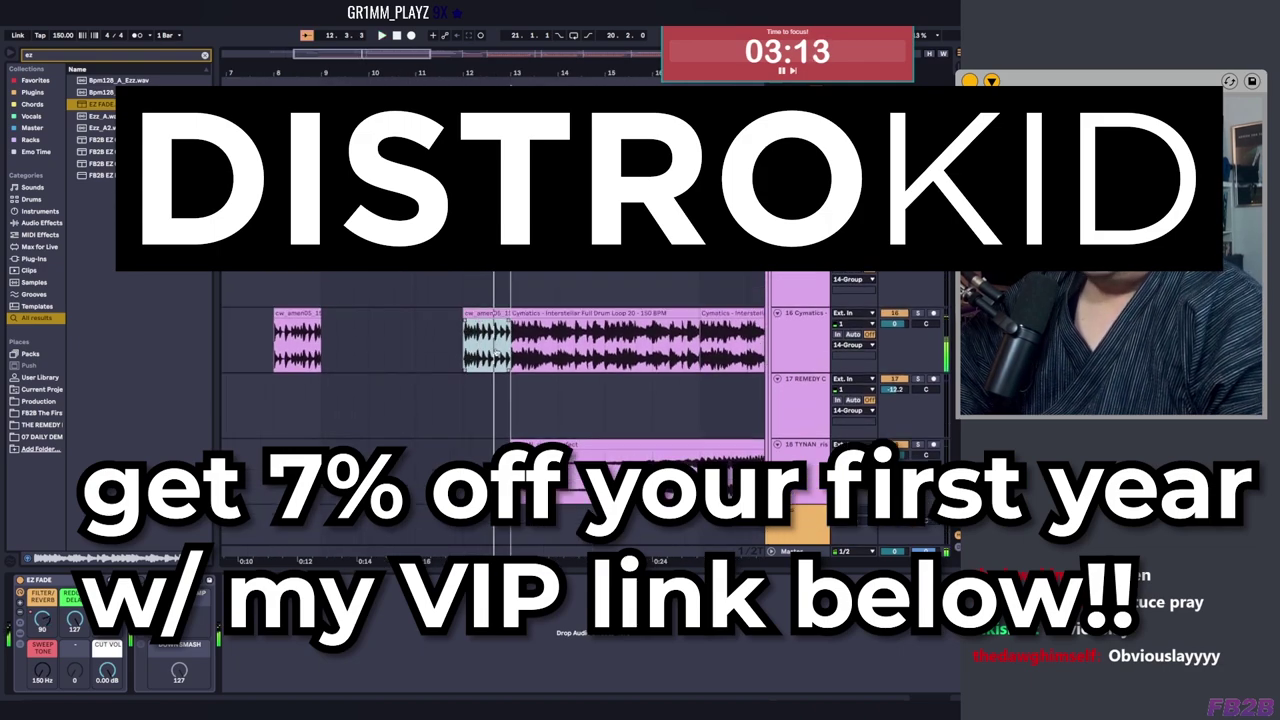
pyautogui.scroll(2, 419, 376)
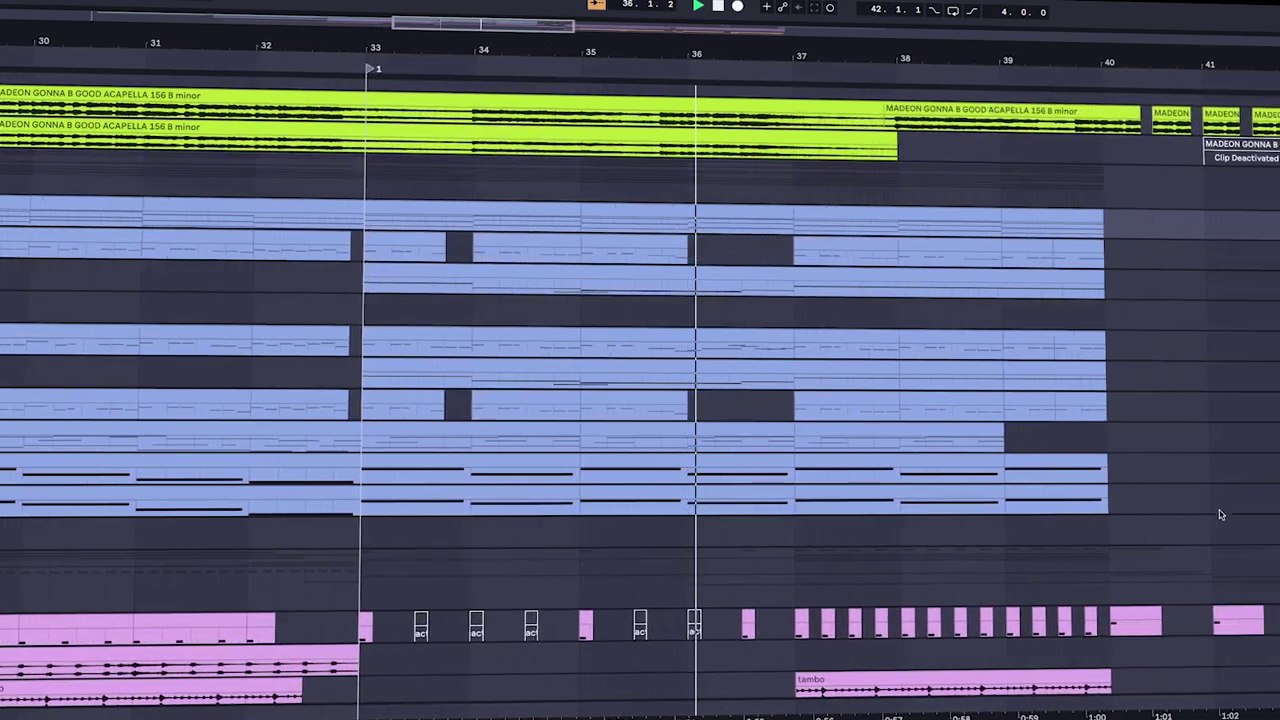
# Scroll the arrangement while playback runs from bar 33 through the riser and impact toward bar 42
pyautogui.scroll(-6, 640, 400)
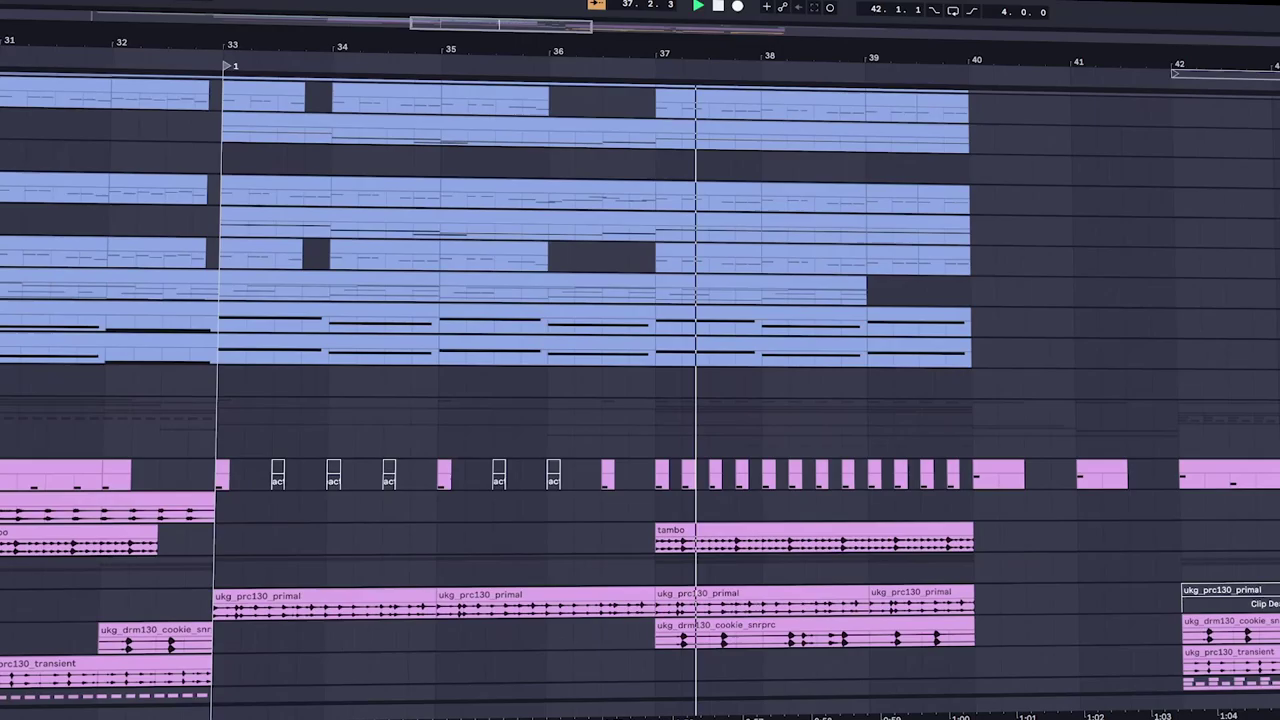
pyautogui.scroll(-5, 1171, 465)
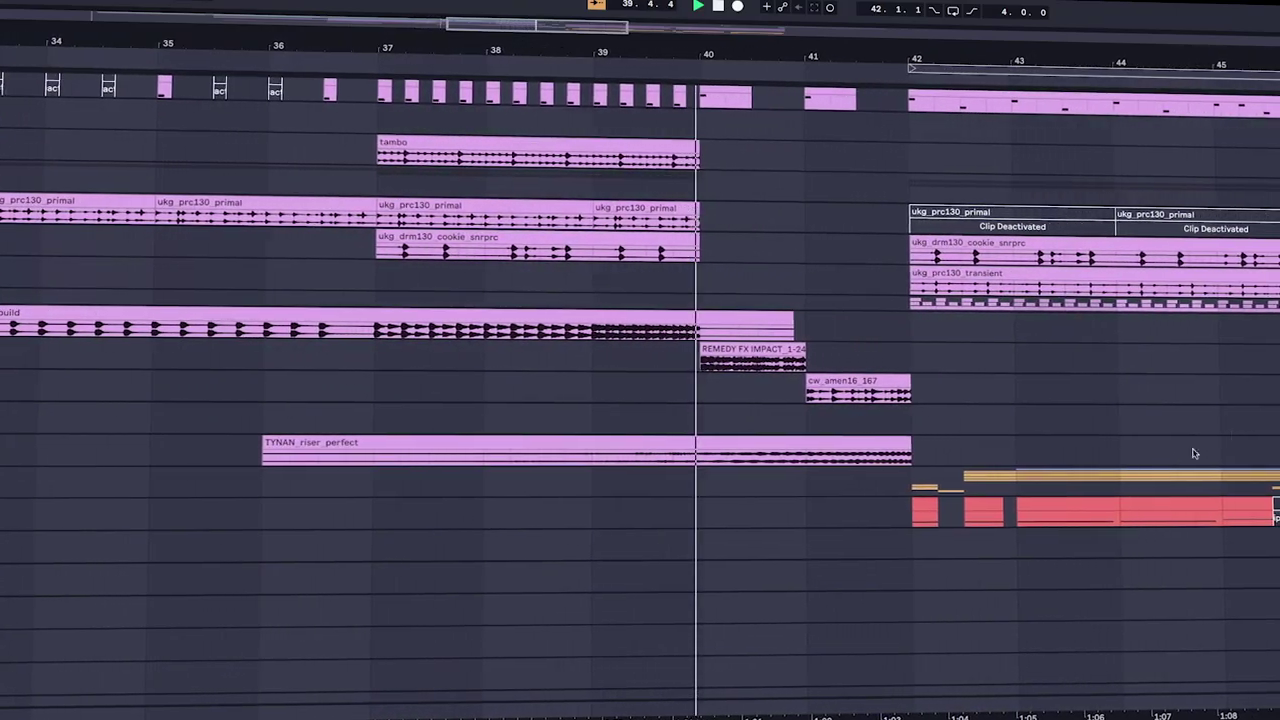
pyautogui.scroll(2, 640, 400)
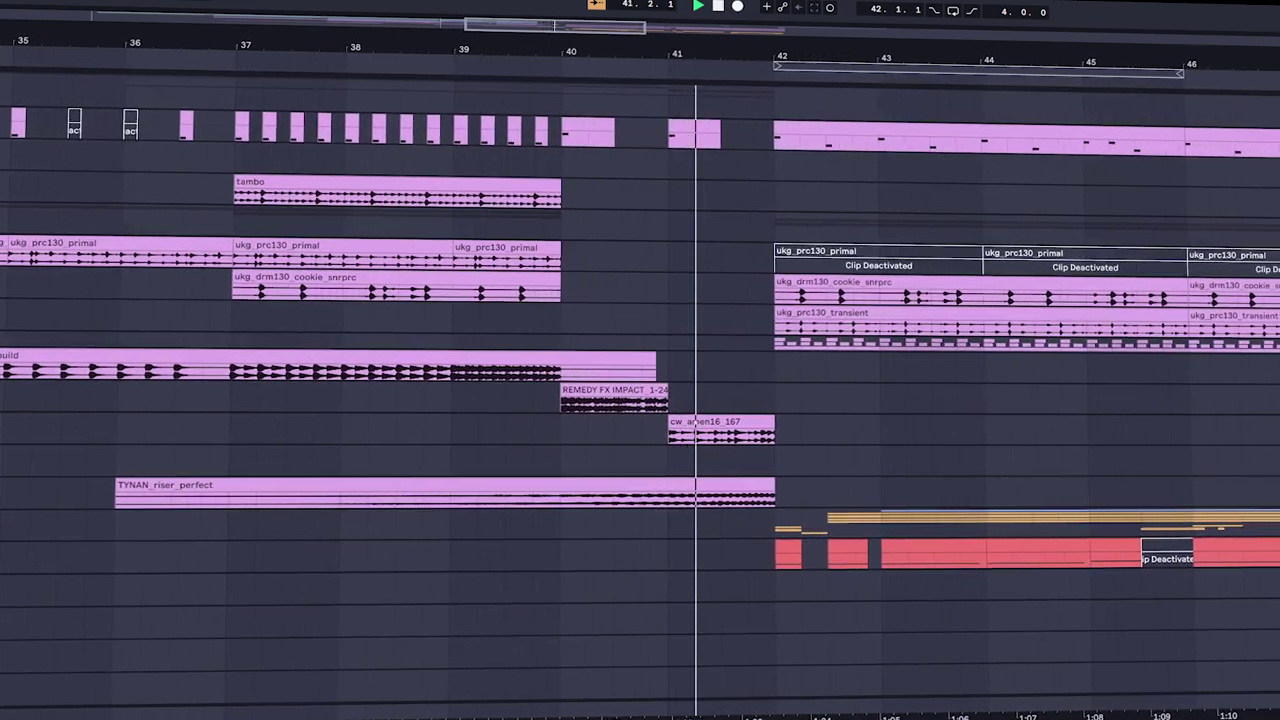